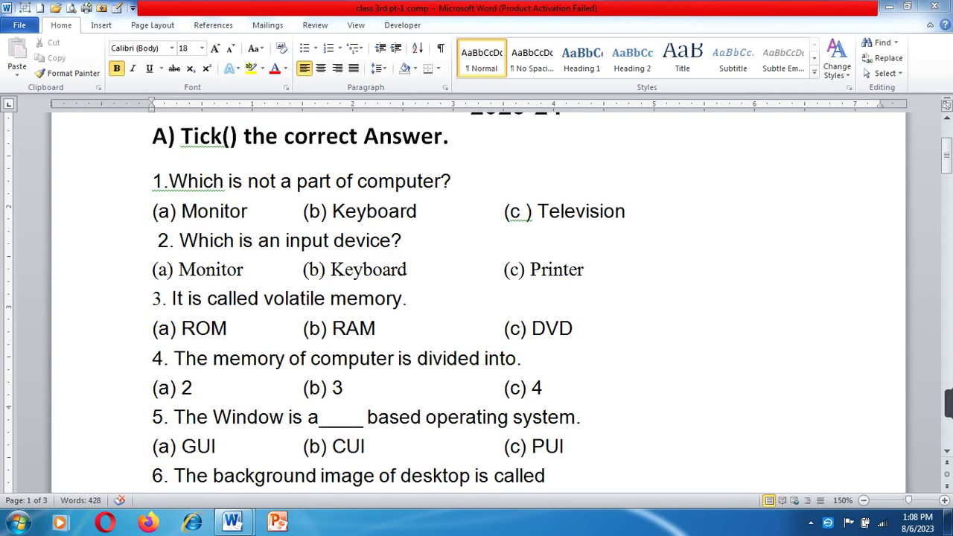
- Highlight the (c) Television answer to question 1 in yellow
{"action": "left_click", "coordinate": [509, 212]}
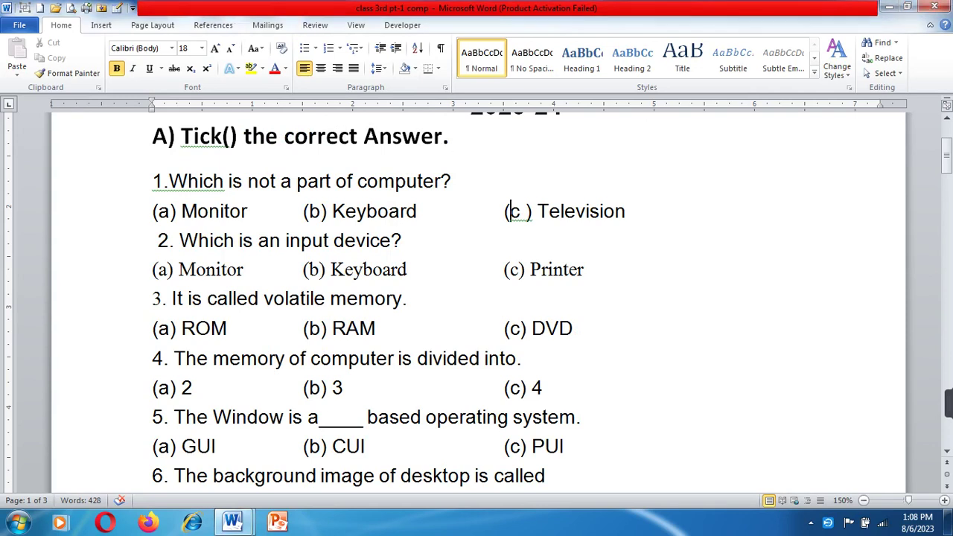
{"action": "key", "text": "shift+End"}
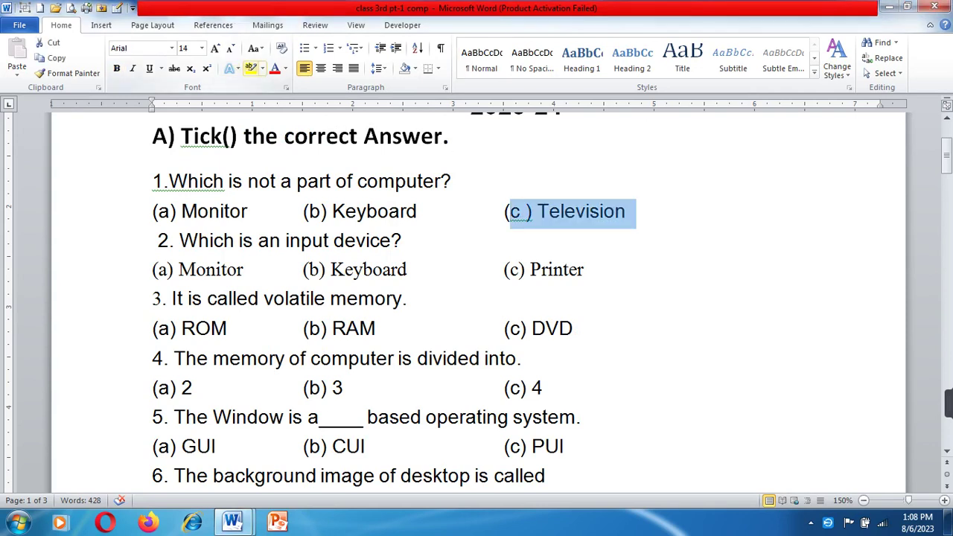
{"action": "left_click", "coordinate": [251, 67]}
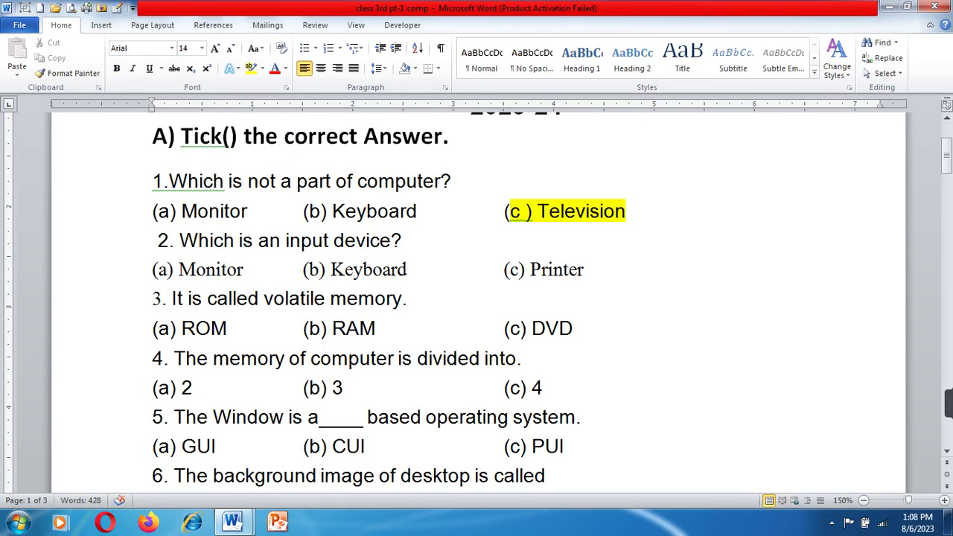
- Highlight the (b) Keyboard answer in yellow, then switch to the Welcome to My Channel document
{"action": "left_click", "coordinate": [303, 270]}
{"action": "left_click", "coordinate": [453, 269], "text": "shift"}
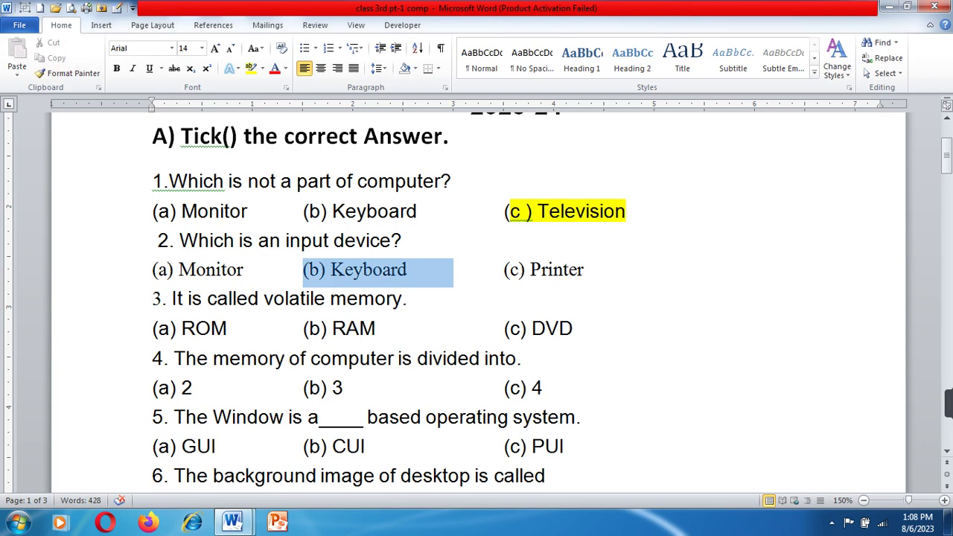
{"action": "left_click", "coordinate": [251, 68]}
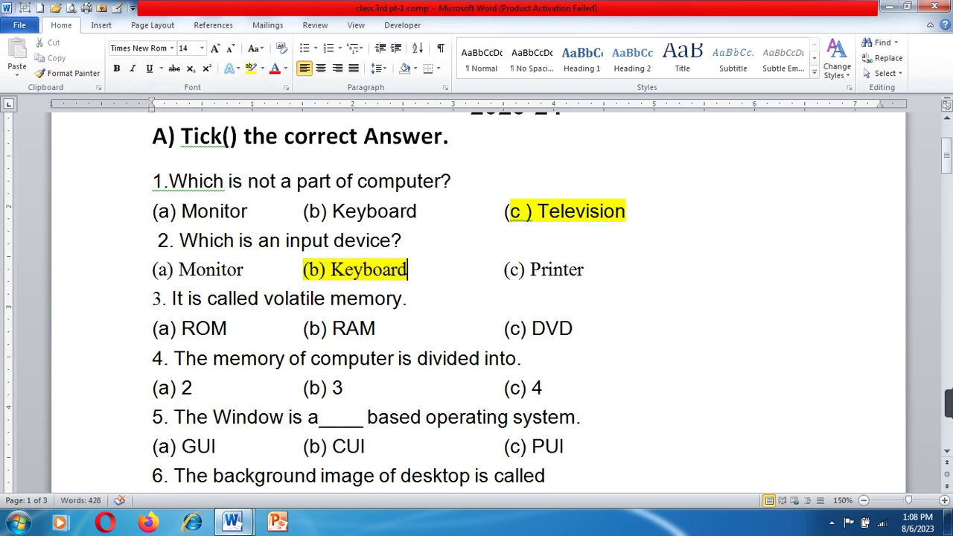
{"action": "mouse_move", "coordinate": [233, 521]}
{"action": "left_click", "coordinate": [313, 439]}
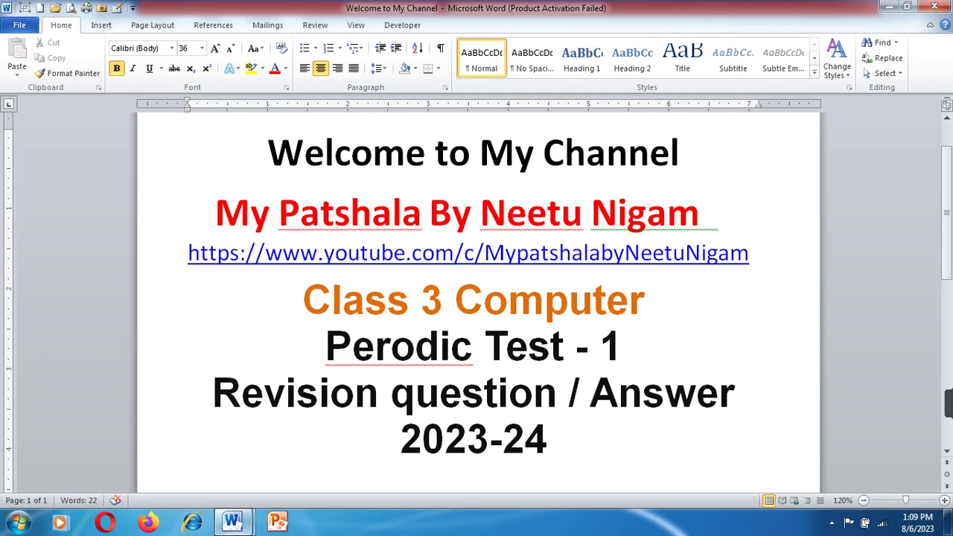
- Switch back to the class 3rd pt-1 comp worksheet from the Word taskbar
{"action": "mouse_move", "coordinate": [232, 521]}
{"action": "left_click", "coordinate": [153, 447]}
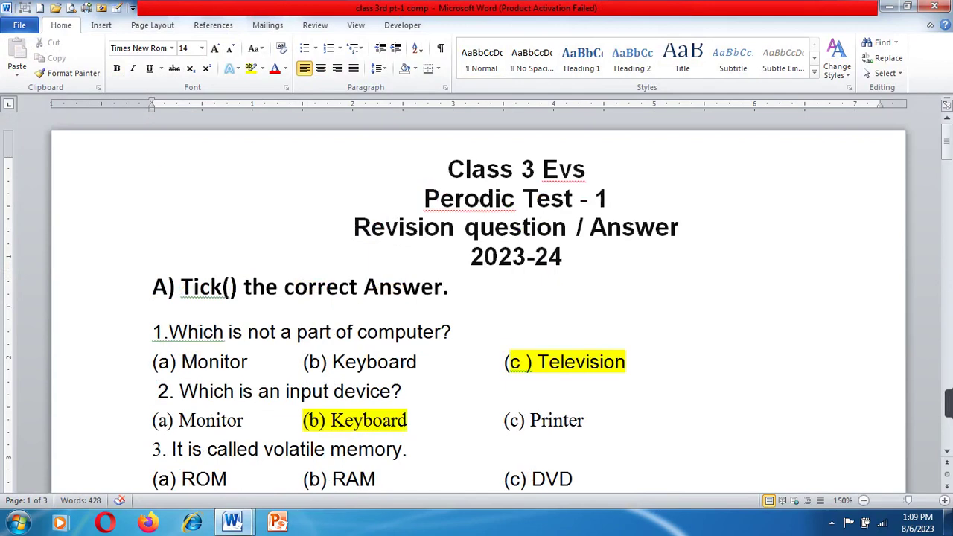
- Highlight (b) RAM and (a) 2 in yellow as answers to questions 3 and 4
{"action": "scroll", "coordinate": [476, 298], "scroll_direction": "down", "scroll_amount": 5}
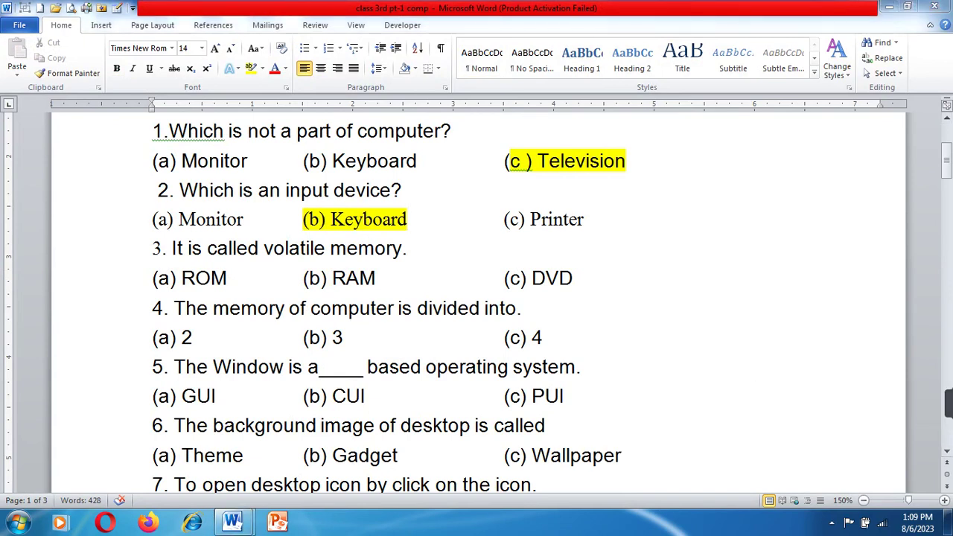
{"action": "left_click_drag", "start_coordinate": [310, 278], "coordinate": [404, 277]}
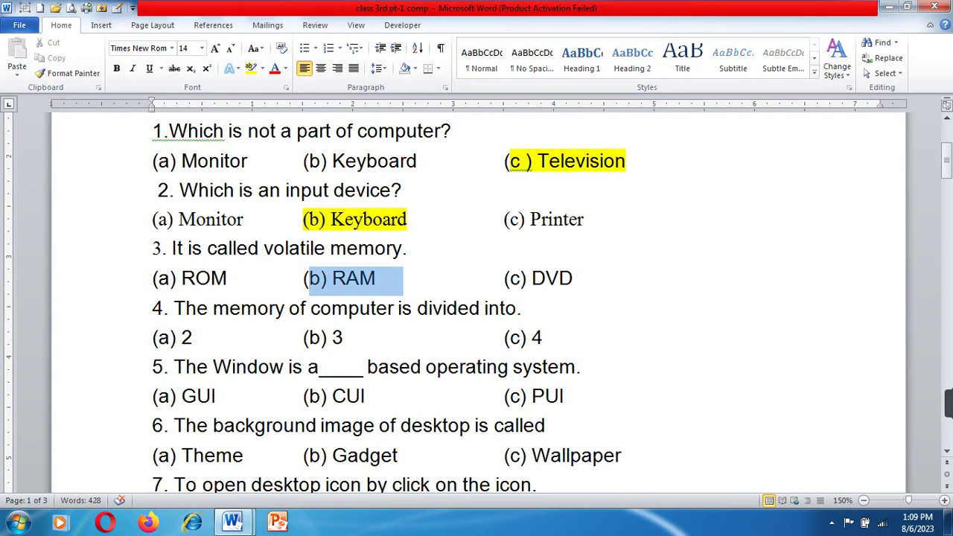
{"action": "left_click", "coordinate": [251, 67]}
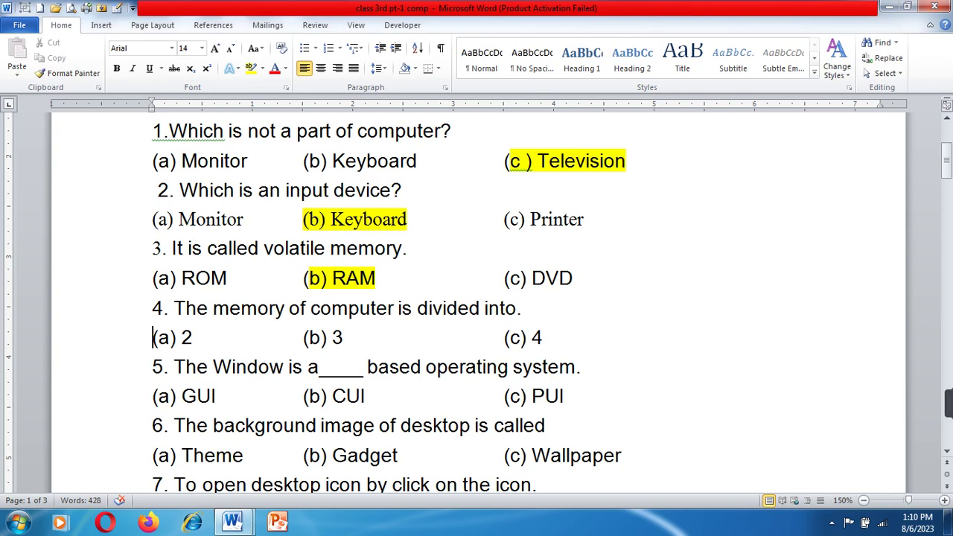
{"action": "left_click_drag", "start_coordinate": [152, 337], "coordinate": [200, 337]}
{"action": "left_click", "coordinate": [251, 68]}
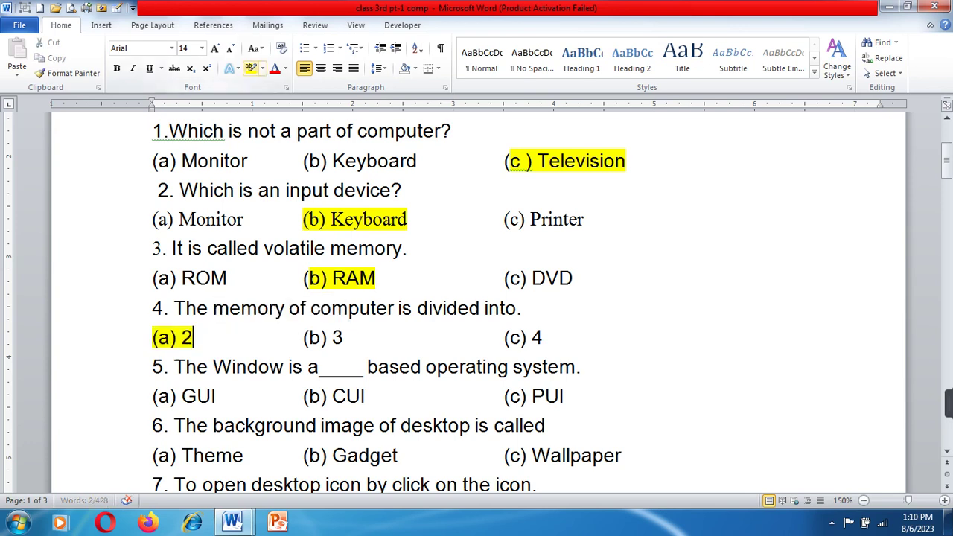
- Scroll down and select the (a) GUI answer to question 5
{"action": "scroll", "coordinate": [477, 298], "scroll_direction": "down", "scroll_amount": 5}
{"action": "scroll", "coordinate": [477, 298], "scroll_direction": "down", "scroll_amount": 1}
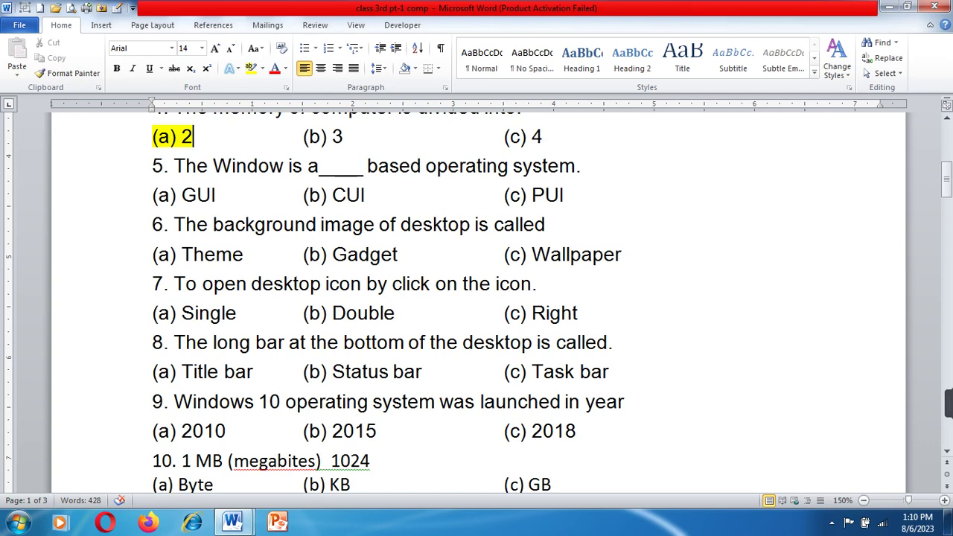
{"action": "left_click", "coordinate": [142, 196]}
{"action": "left_click", "coordinate": [216, 195]}
{"action": "key", "text": "shift+Home"}
- Highlight (a) GUI and (c) Wallpaper in yellow for questions 5 and 6
{"action": "left_click", "coordinate": [251, 68]}
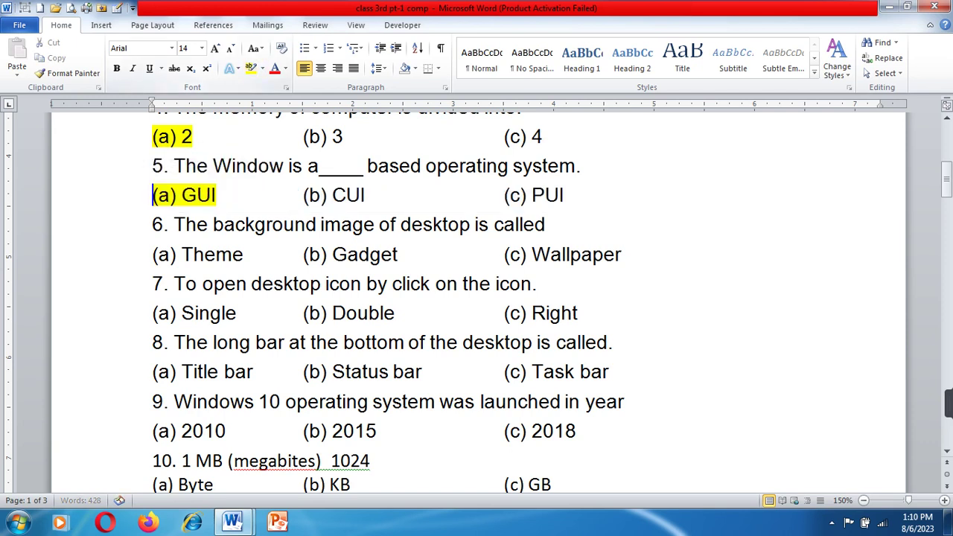
{"action": "scroll", "coordinate": [477, 298], "scroll_direction": "down", "scroll_amount": 1}
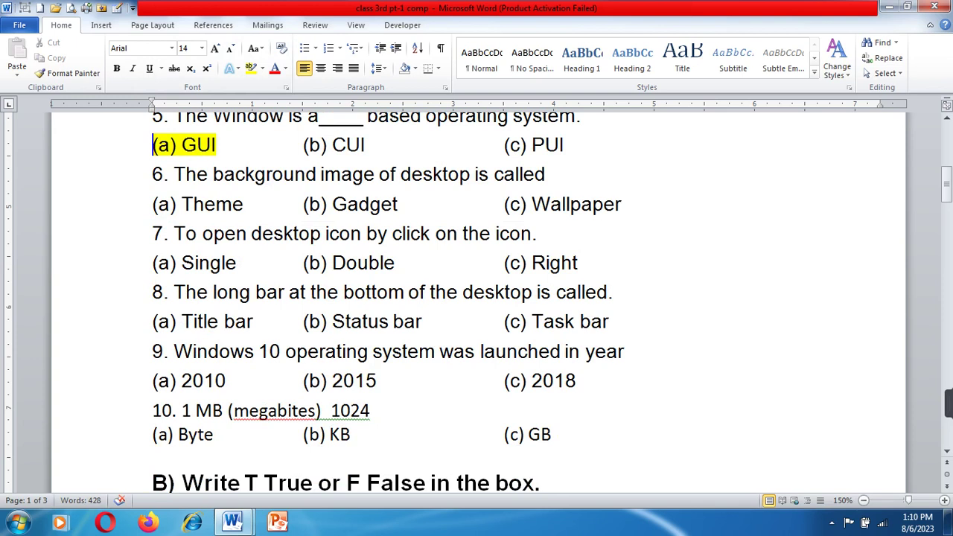
{"action": "left_click", "coordinate": [504, 204]}
{"action": "key", "text": "shift+End"}
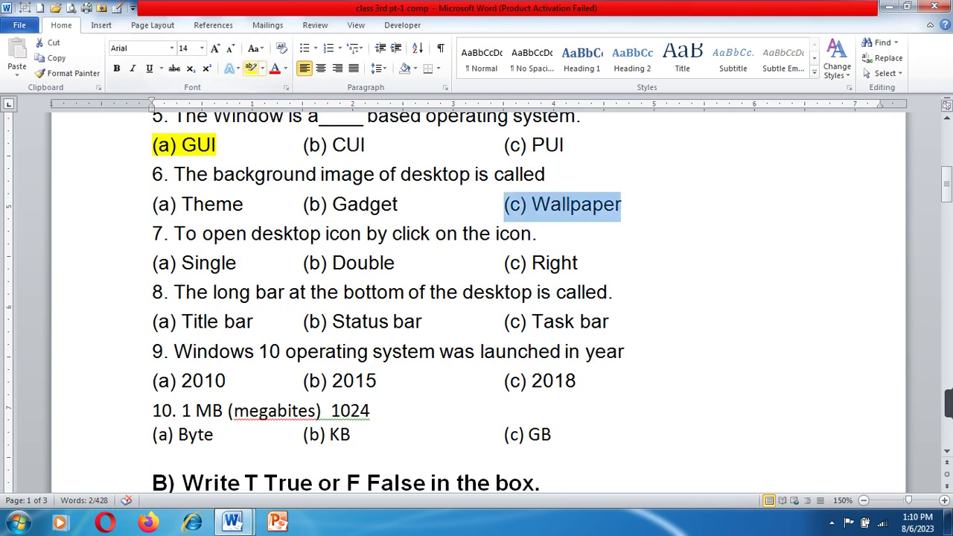
{"action": "left_click", "coordinate": [251, 68]}
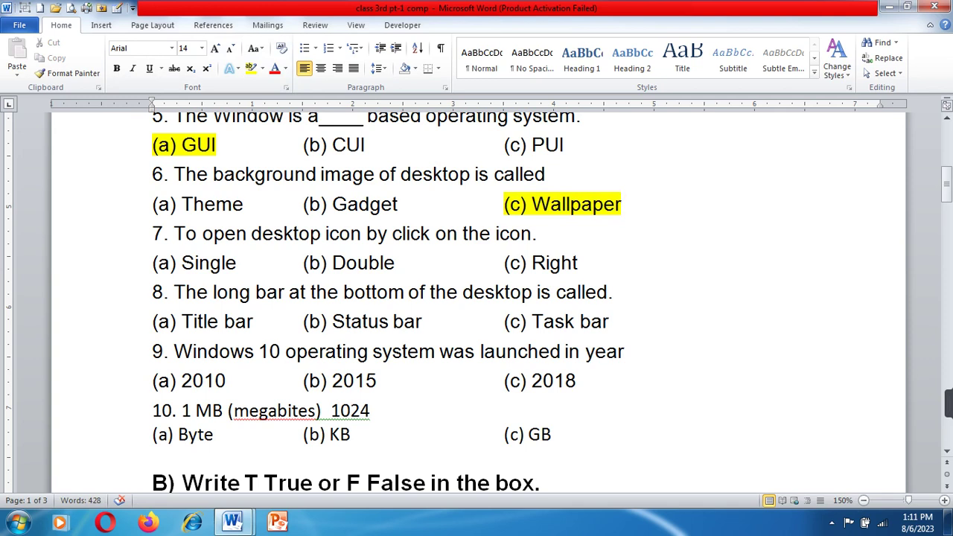
- Highlight (b) Double in yellow and select the (c) Task bar answer
{"action": "left_click_drag", "start_coordinate": [303, 262], "coordinate": [403, 262]}
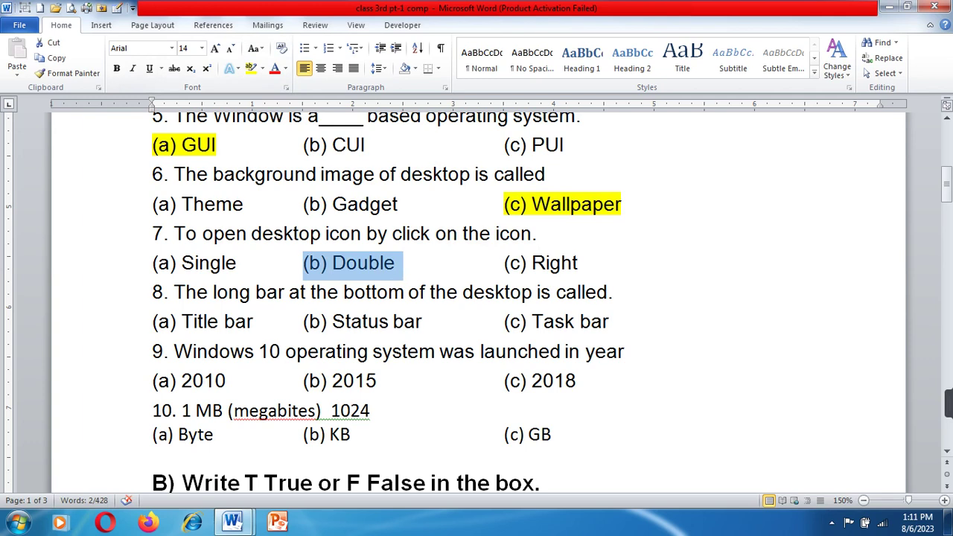
{"action": "left_click", "coordinate": [251, 67]}
{"action": "scroll", "coordinate": [477, 298], "scroll_direction": "down", "scroll_amount": 1}
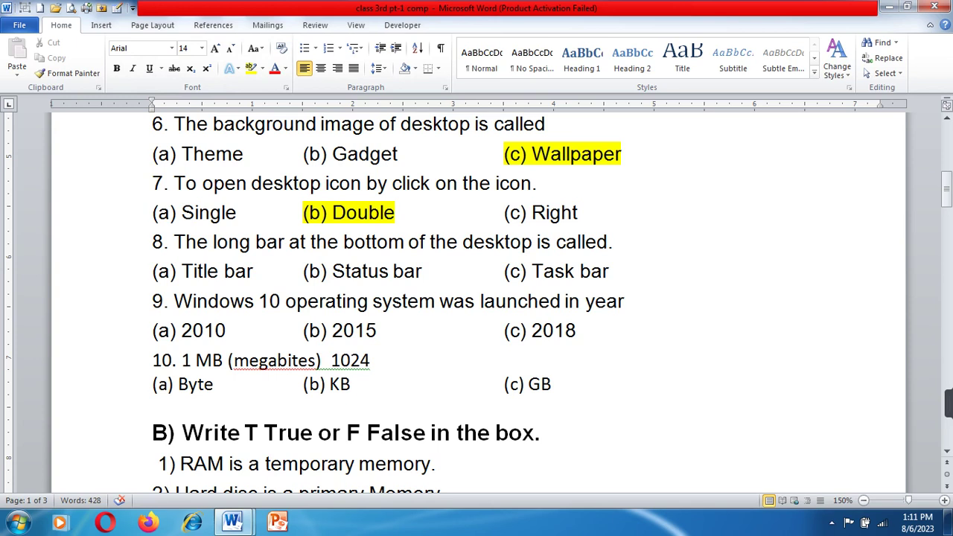
{"action": "left_click_drag", "start_coordinate": [505, 271], "coordinate": [618, 272]}
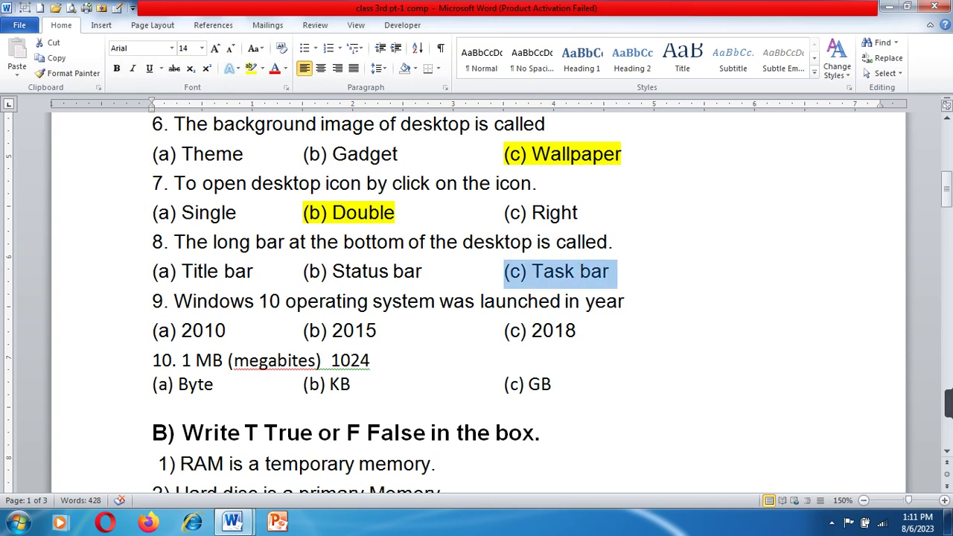
- Apply yellow highlight to (c) Task bar, (b) 2015 and (b) KB for questions 8–10
{"action": "left_click", "coordinate": [248, 67]}
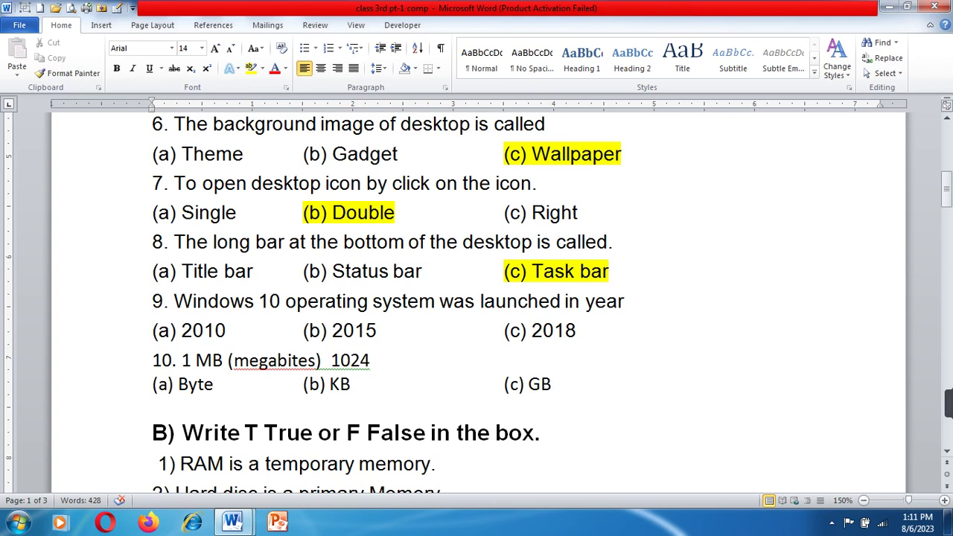
{"action": "left_click_drag", "start_coordinate": [304, 331], "coordinate": [377, 331]}
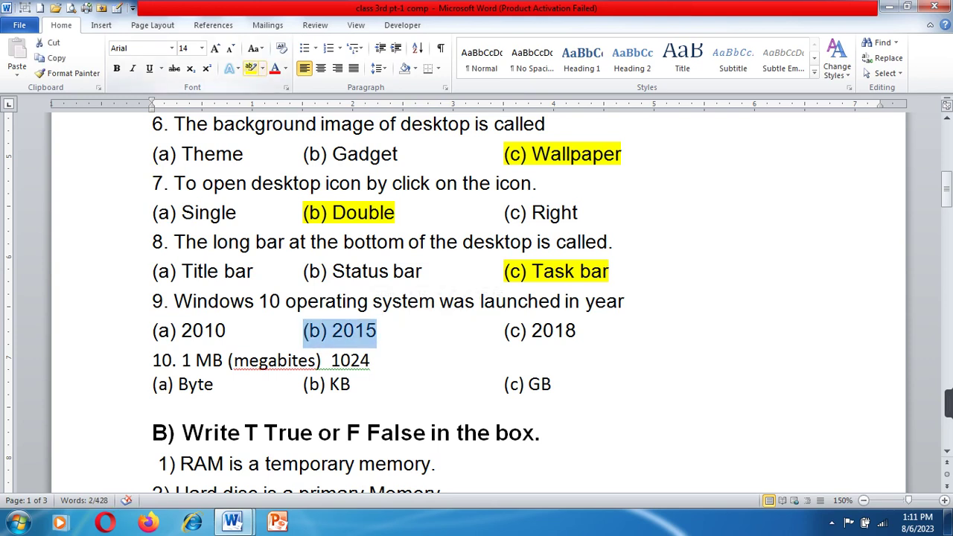
{"action": "left_click", "coordinate": [251, 68]}
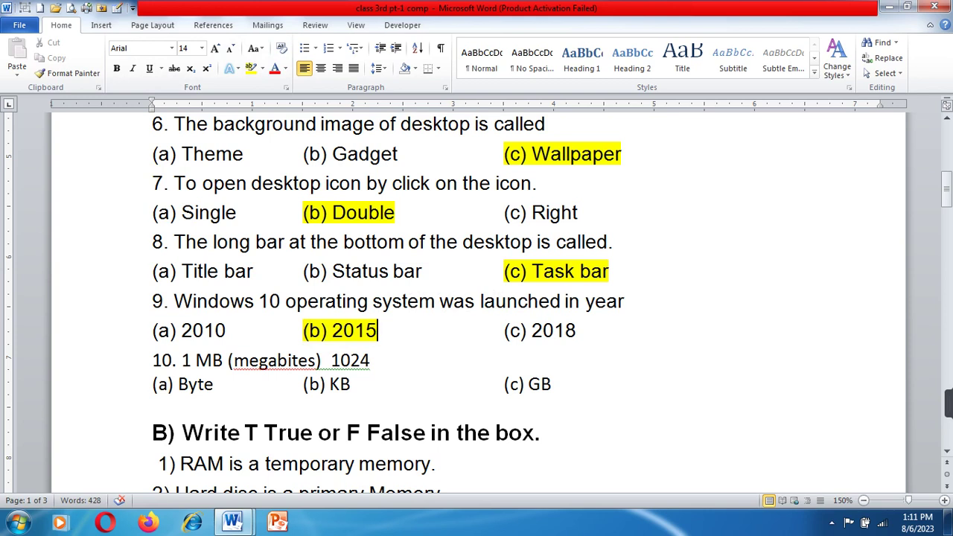
{"action": "left_click_drag", "start_coordinate": [303, 385], "coordinate": [352, 384]}
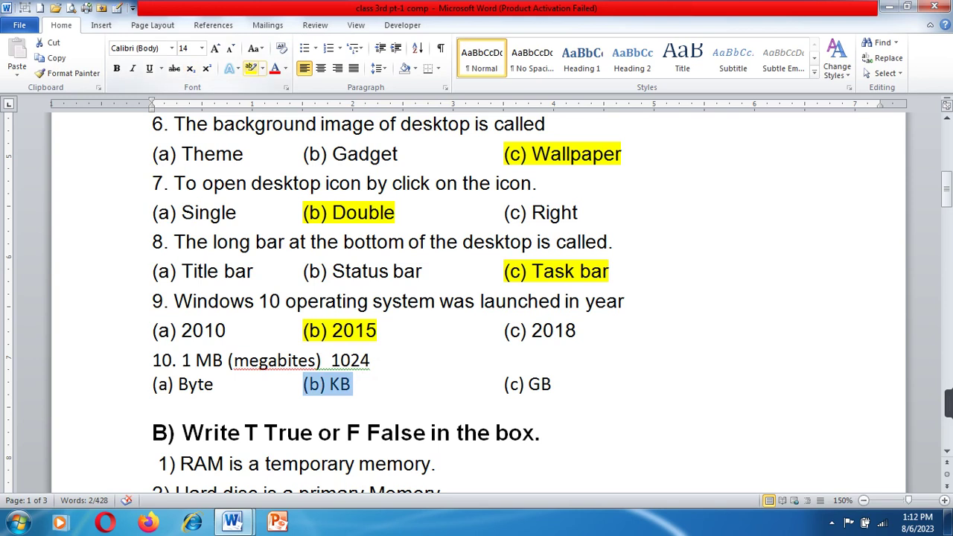
{"action": "left_click", "coordinate": [251, 68]}
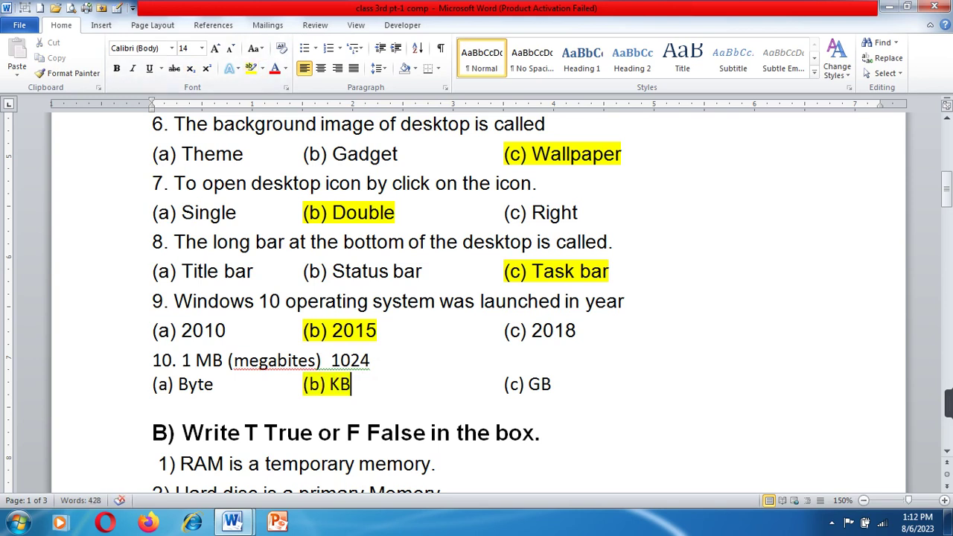
- Add a yellow-highlighted T answer after true/false statement 1
{"action": "scroll", "coordinate": [476, 298], "scroll_direction": "down", "scroll_amount": 5}
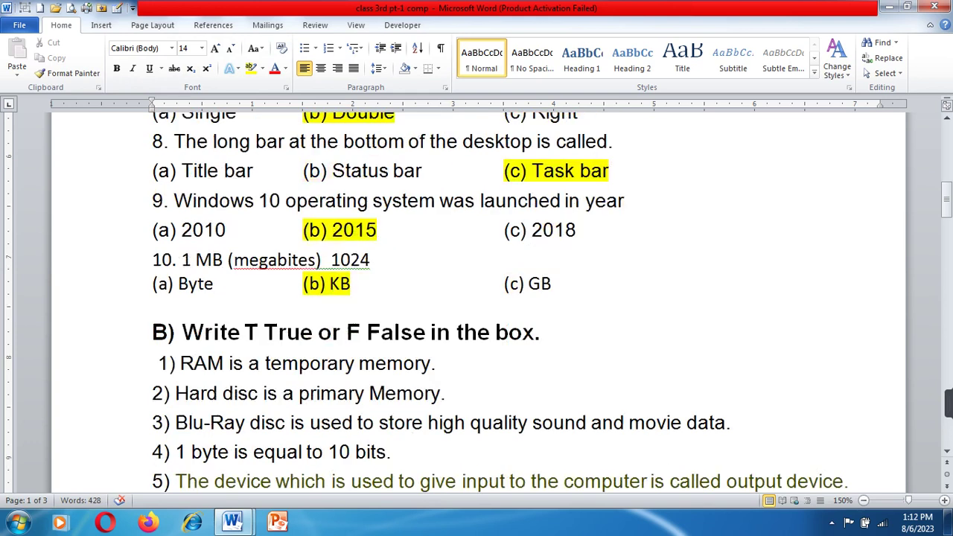
{"action": "scroll", "coordinate": [476, 298], "scroll_direction": "down", "scroll_amount": 3}
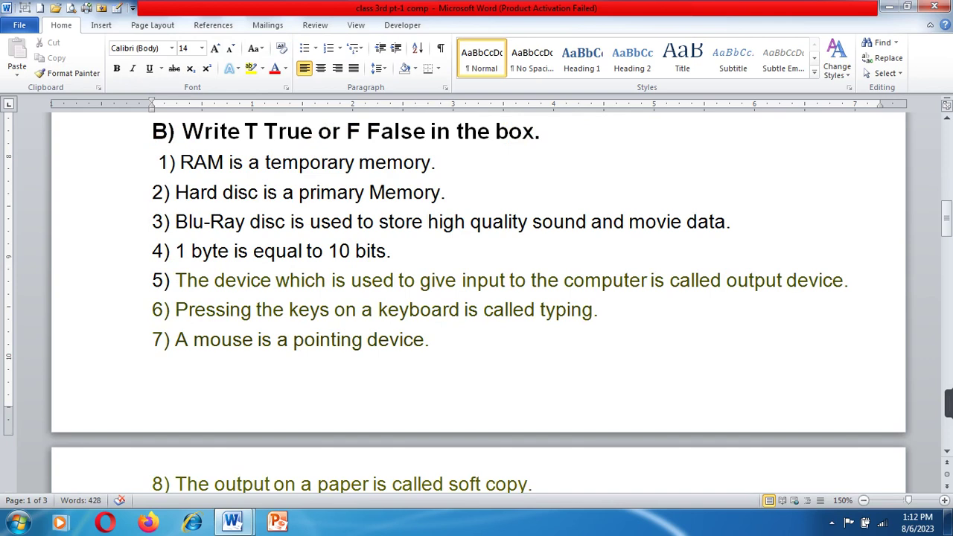
{"action": "left_click", "coordinate": [440, 162]}
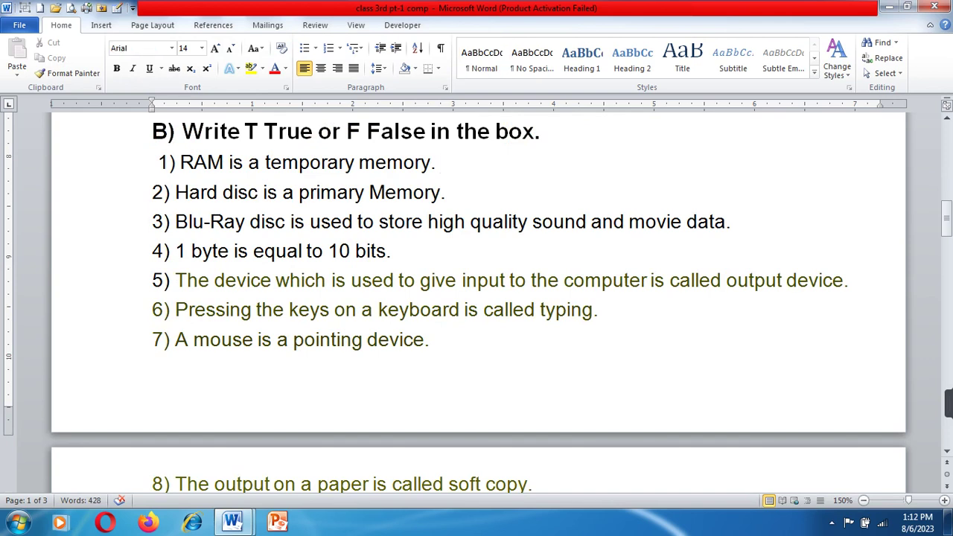
{"action": "type", "text": "t"}
{"action": "key", "text": "BackSpace"}
{"action": "type", "text": "T"}
{"action": "left_click_drag", "start_coordinate": [431, 162], "coordinate": [460, 162]}
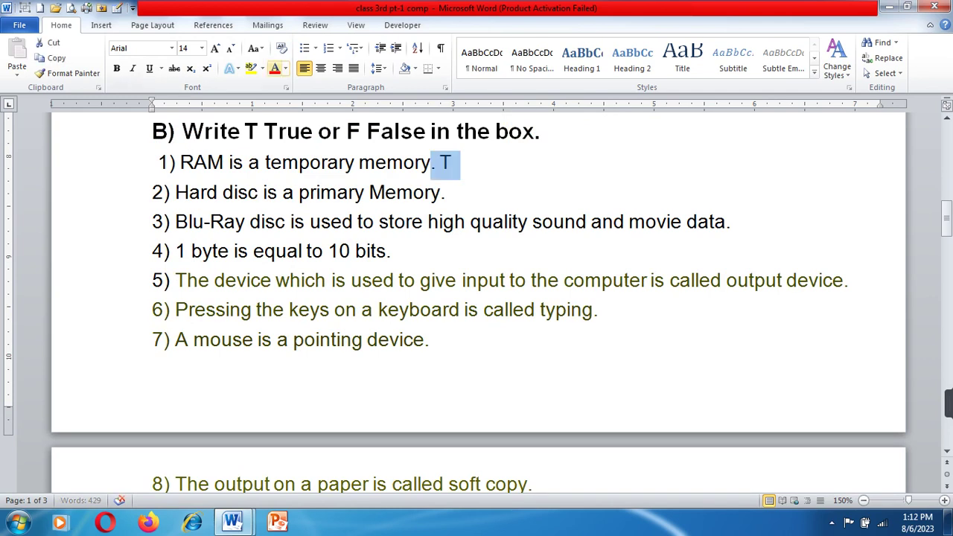
{"action": "left_click", "coordinate": [251, 68]}
{"action": "left_click", "coordinate": [453, 162]}
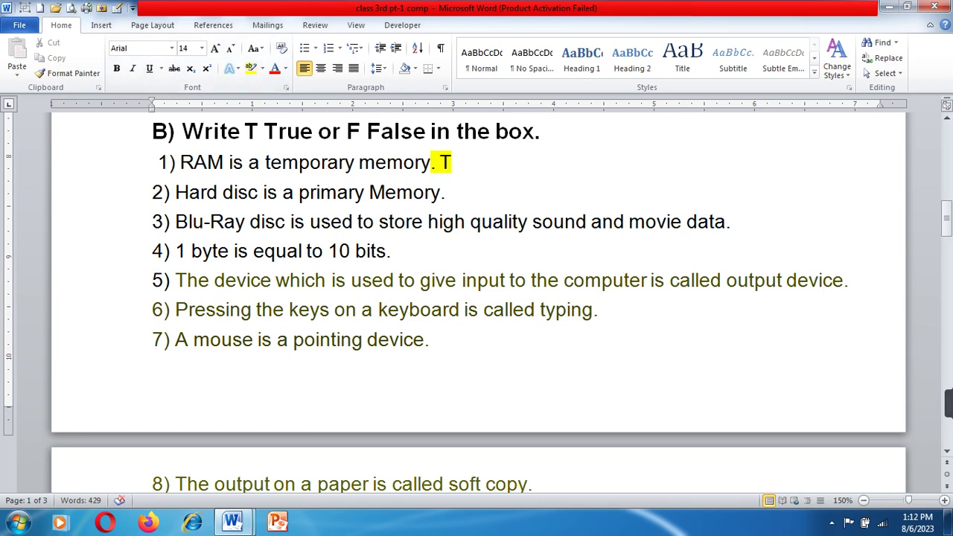
- Add a yellow-highlighted f answer after the hard disc statement
{"action": "left_click", "coordinate": [451, 192]}
{"action": "type", "text": "f"}
{"action": "left_click_drag", "start_coordinate": [447, 192], "coordinate": [463, 193]}
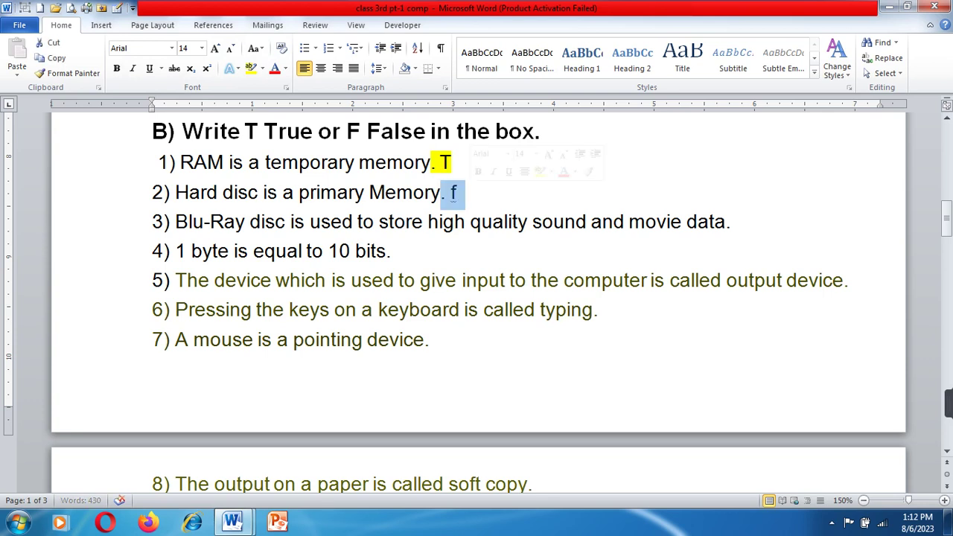
{"action": "left_click", "coordinate": [251, 68]}
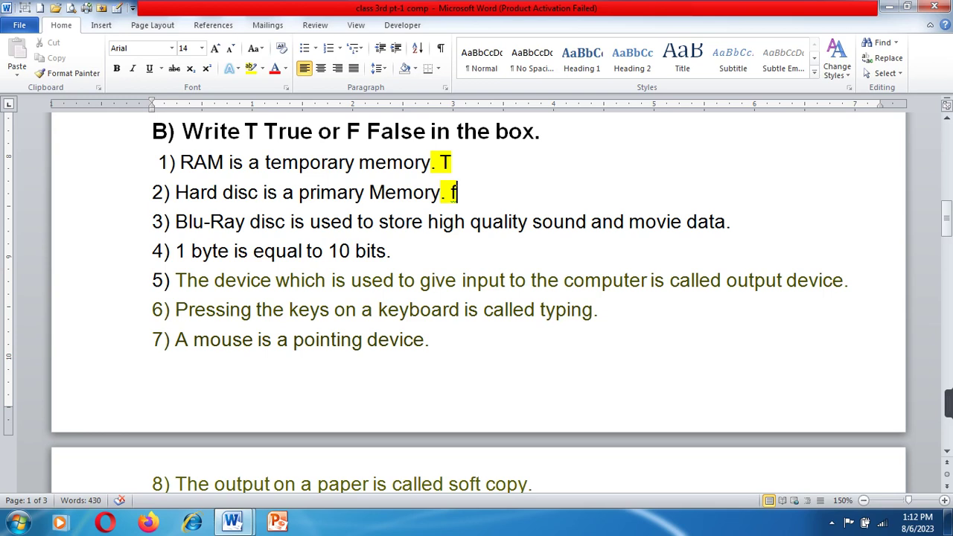
- Answer statements 3 and 4 with yellow-highlighted T and F
{"action": "left_click", "coordinate": [736, 222]}
{"action": "type", "text": "T"}
{"action": "key", "text": "shift+Left"}
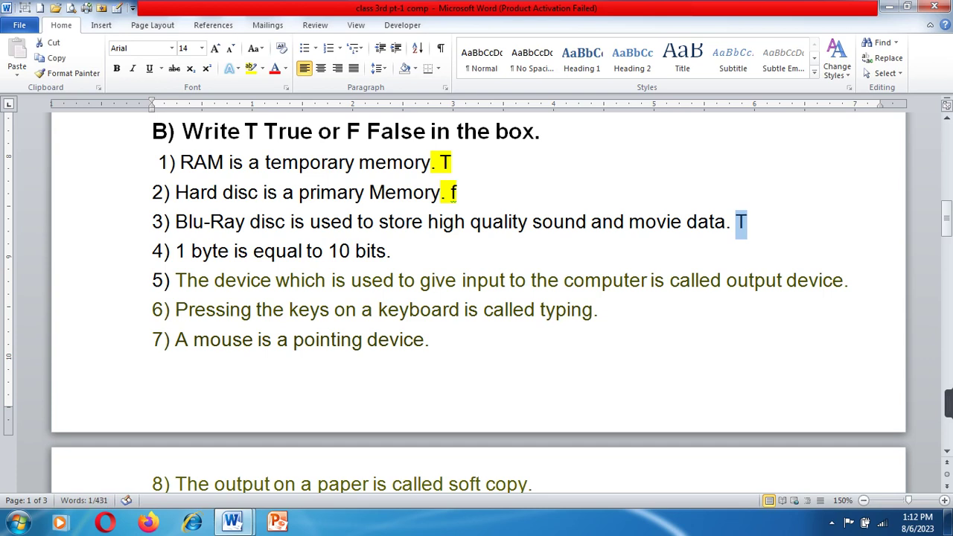
{"action": "left_click", "coordinate": [251, 68]}
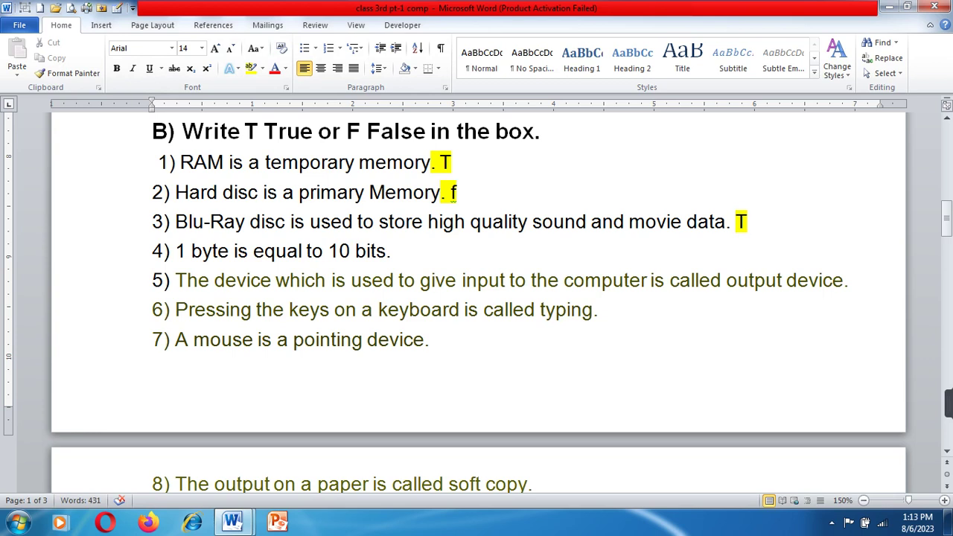
{"action": "left_click", "coordinate": [391, 251]}
{"action": "type", "text": "F"}
{"action": "key", "text": "Left"}
{"action": "key", "text": "shift+Right"}
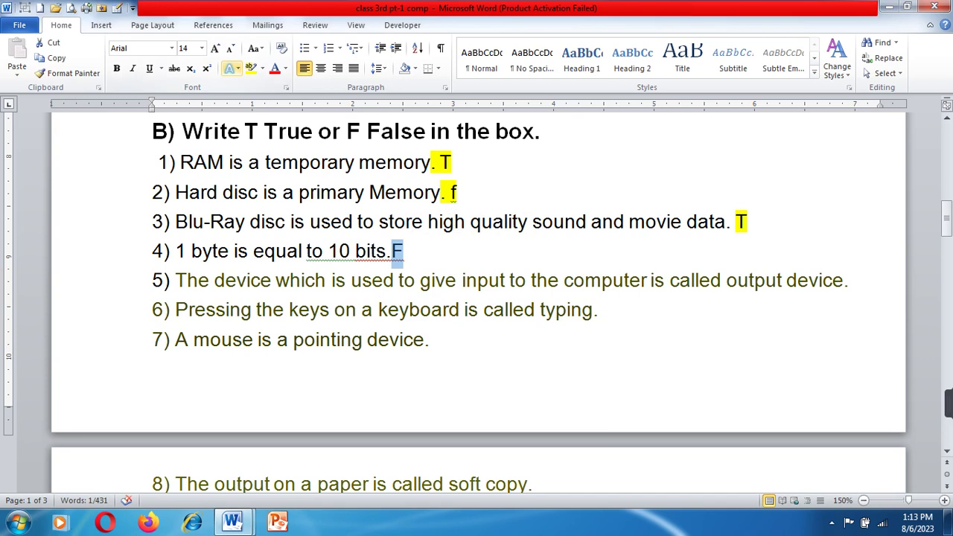
{"action": "left_click", "coordinate": [251, 68]}
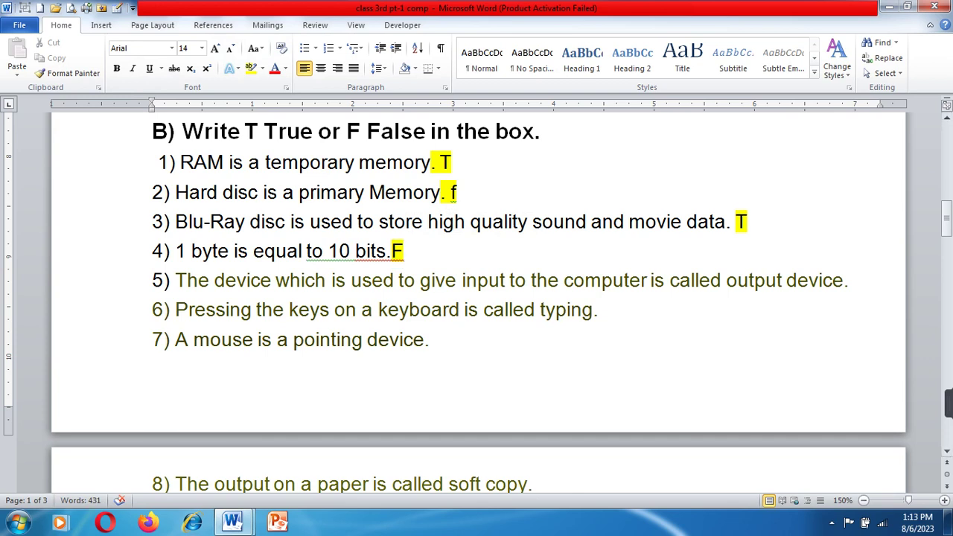
- Answer statements 5 and 6 with yellow-highlighted F and T
{"action": "left_click", "coordinate": [850, 280]}
{"action": "type", "text": "F"}
{"action": "key", "text": "Left"}
{"action": "key", "text": "shift+Right"}
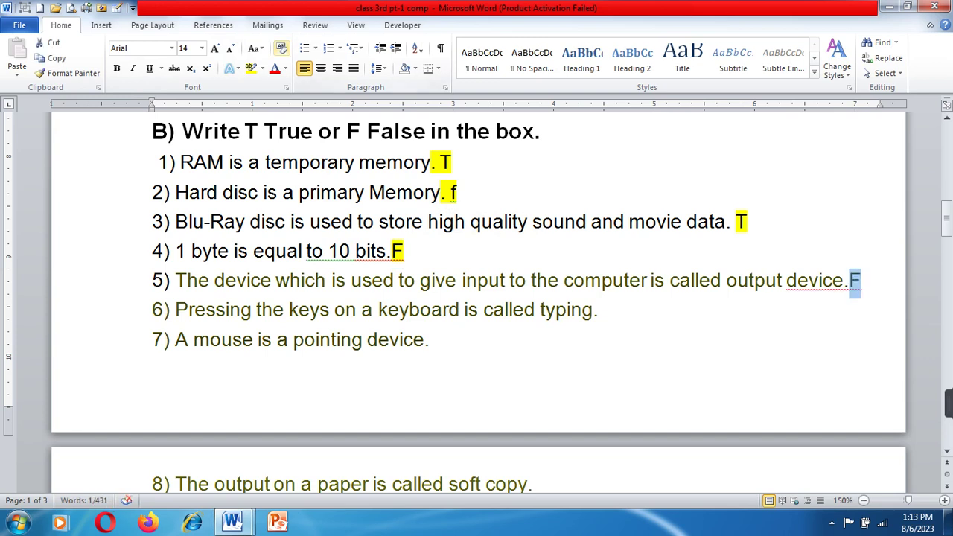
{"action": "left_click", "coordinate": [251, 68]}
{"action": "key", "text": "Right"}
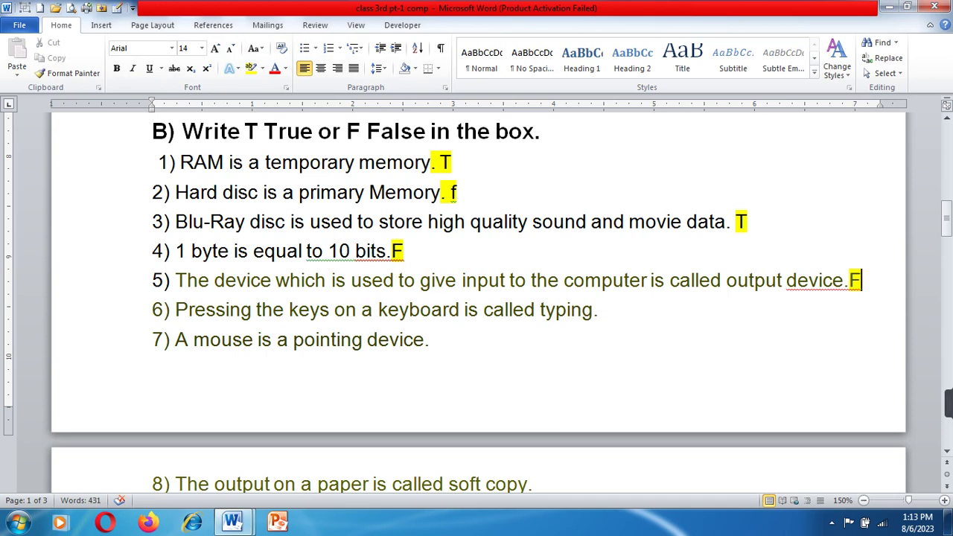
{"action": "left_click", "coordinate": [604, 310]}
{"action": "type", "text": "T"}
{"action": "left_click", "coordinate": [604, 309]}
{"action": "left_click_drag", "start_coordinate": [604, 310], "coordinate": [616, 310]}
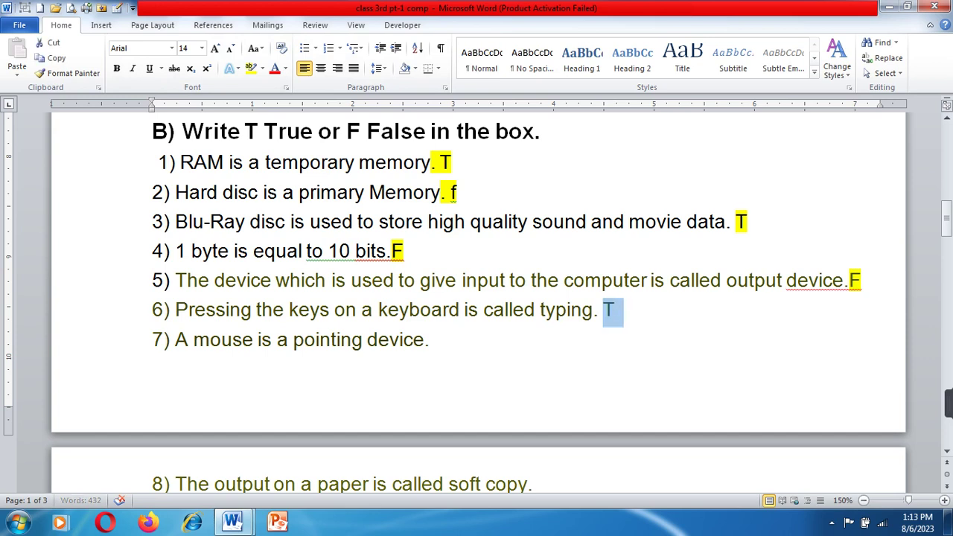
{"action": "left_click", "coordinate": [251, 68]}
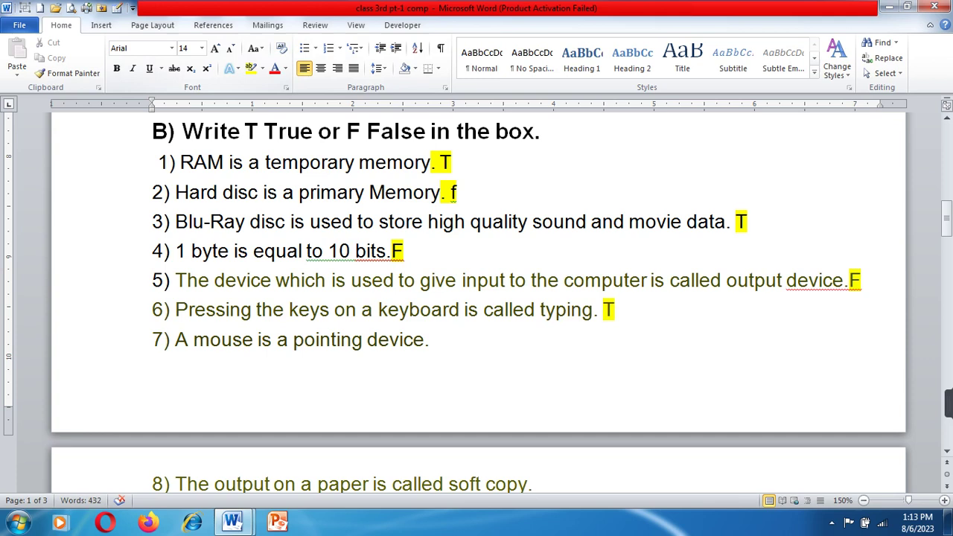
- Answer statements 7 and 8 with yellow-highlighted T and F
{"action": "left_click", "coordinate": [436, 340]}
{"action": "type", "text": "T"}
{"action": "key", "text": "shift+Left"}
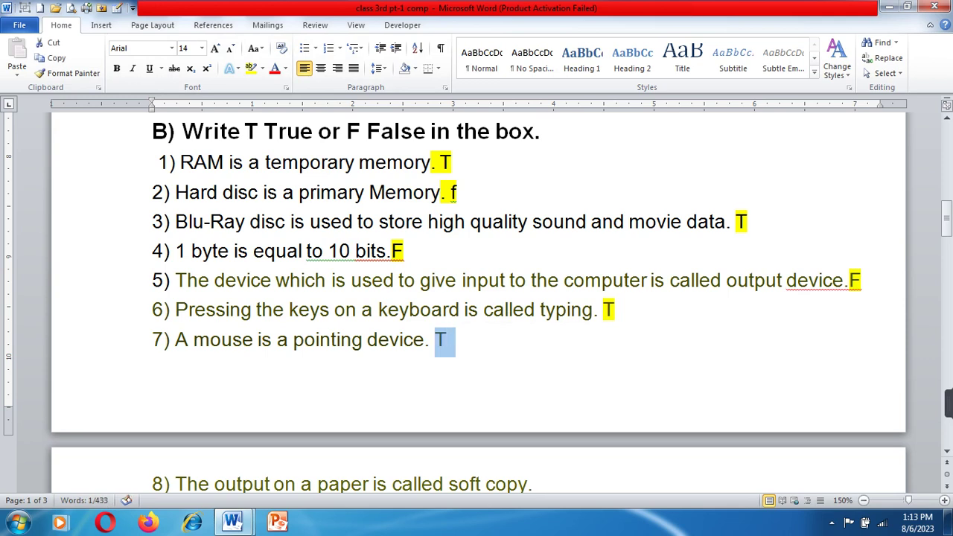
{"action": "left_click", "coordinate": [251, 68]}
{"action": "scroll", "coordinate": [477, 298], "scroll_direction": "down", "scroll_amount": 2}
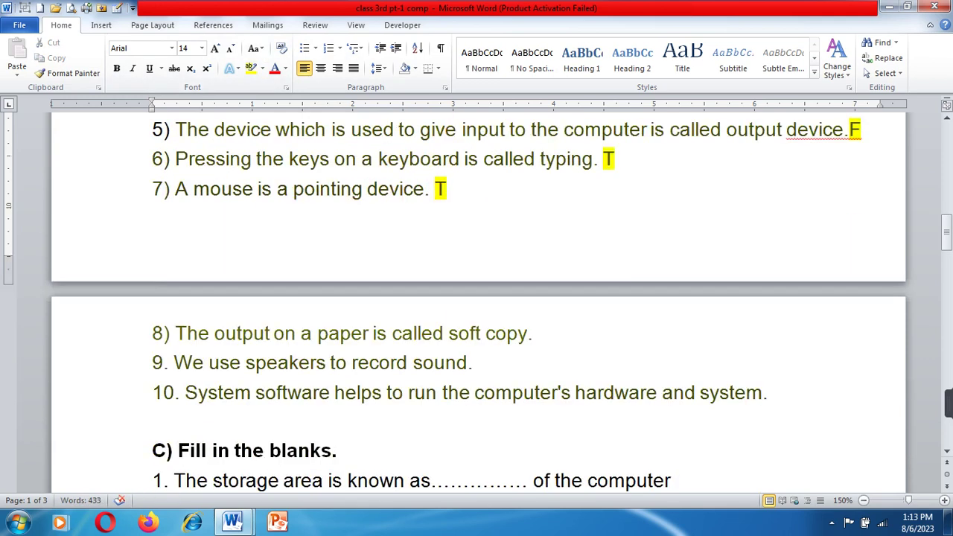
{"action": "scroll", "coordinate": [476, 298], "scroll_direction": "down", "scroll_amount": 2}
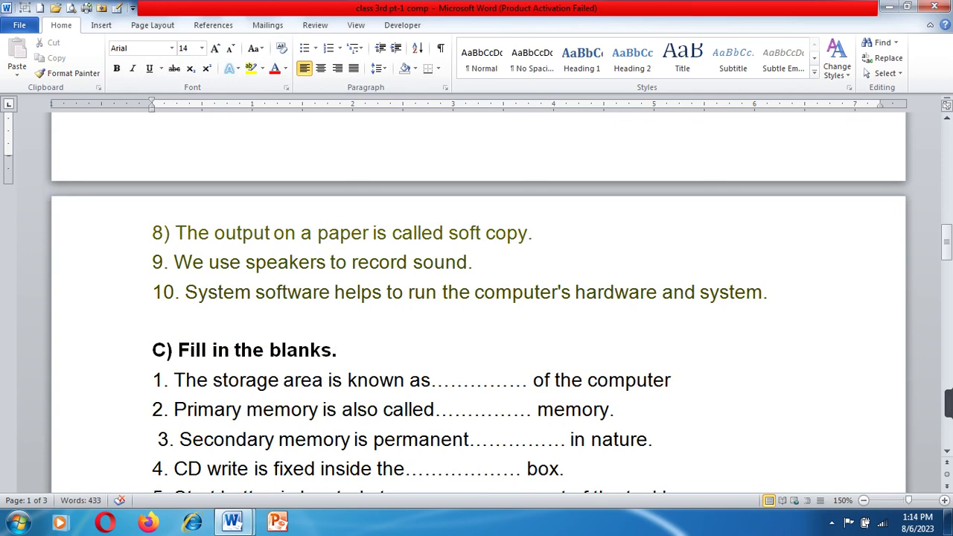
{"action": "left_click", "coordinate": [533, 233]}
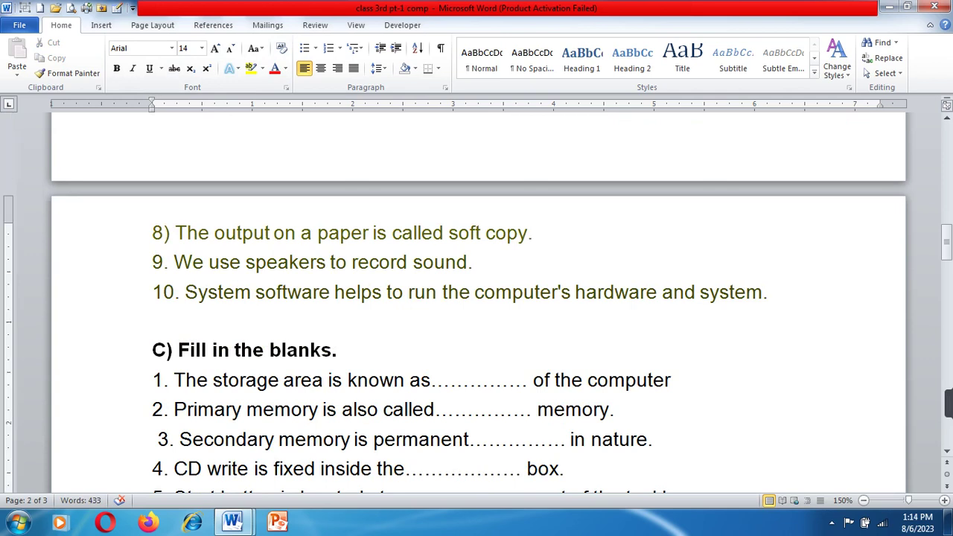
{"action": "type", "text": "F"}
{"action": "key", "text": "shift+Left"}
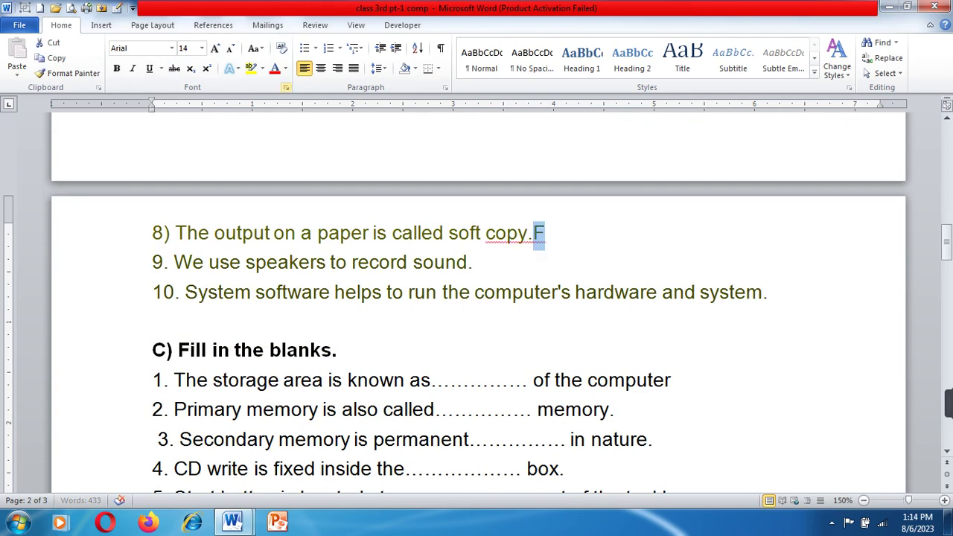
{"action": "left_click", "coordinate": [251, 68]}
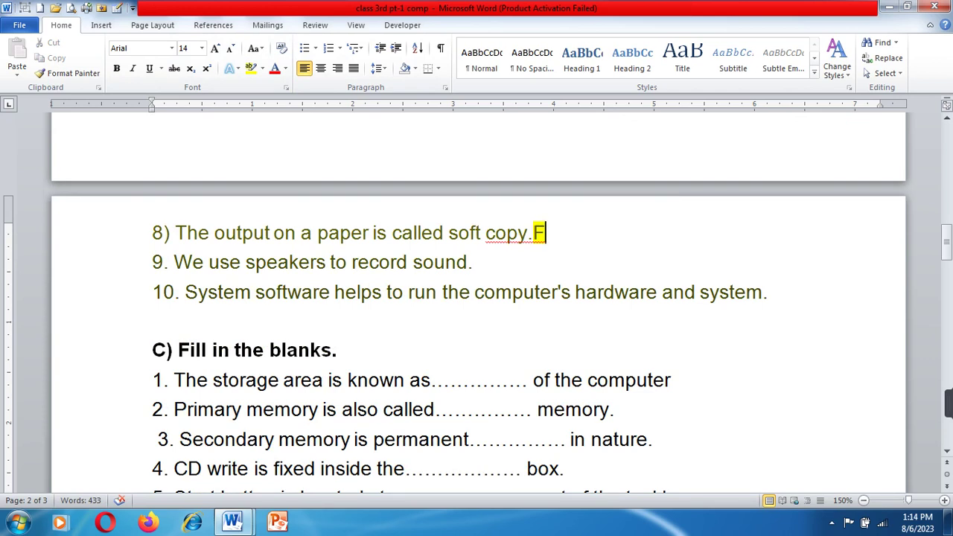
- Answer statements 9 and 10 with yellow-highlighted F and T
{"action": "left_click", "coordinate": [478, 263]}
{"action": "type", "text": "F"}
{"action": "key", "text": "shift+Left"}
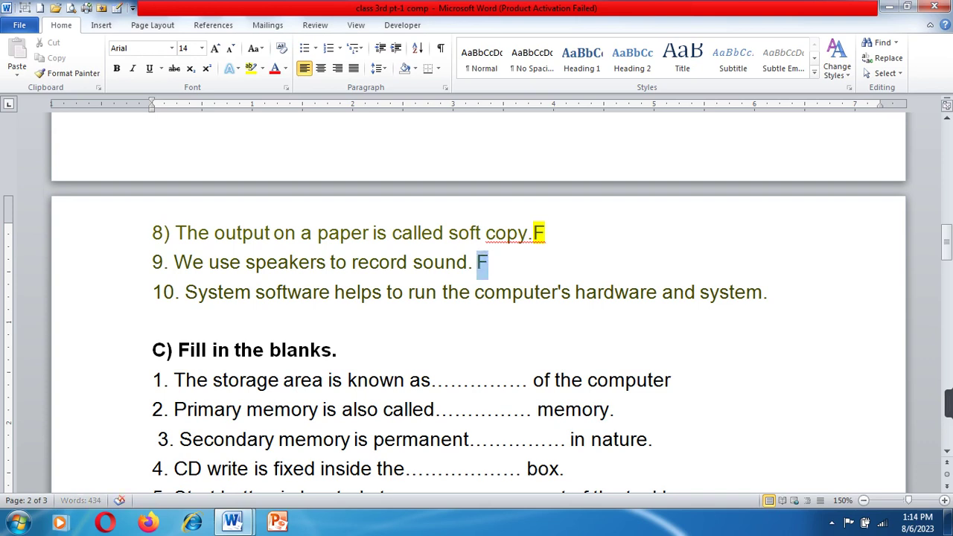
{"action": "left_click", "coordinate": [251, 68]}
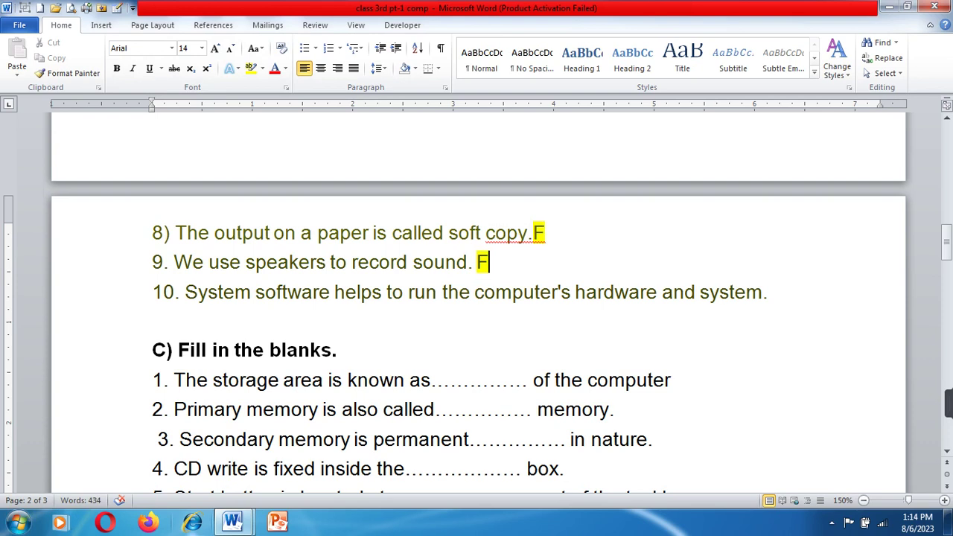
{"action": "mouse_move", "coordinate": [232, 521]}
{"action": "mouse_move", "coordinate": [948, 404]}
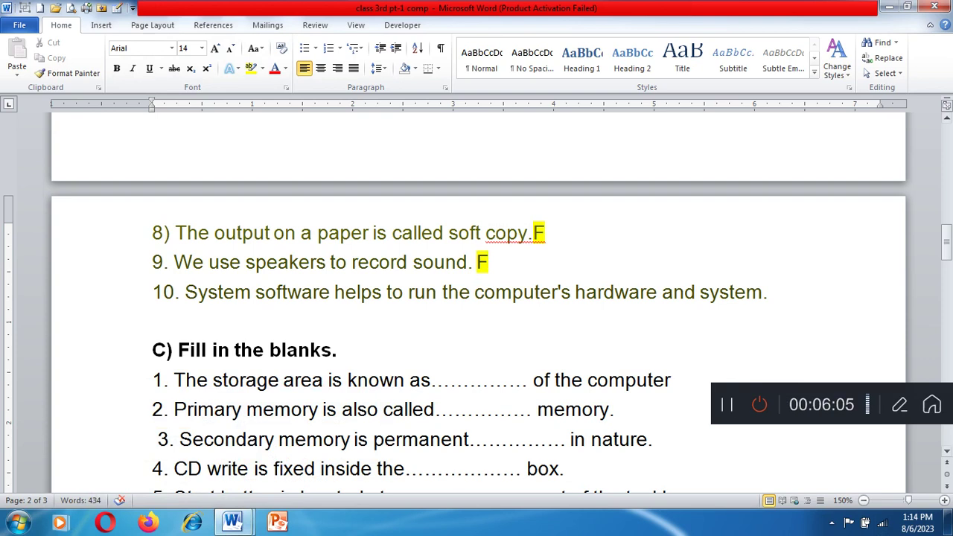
{"action": "left_click", "coordinate": [774, 292]}
{"action": "type", "text": "T"}
{"action": "double_click", "coordinate": [778, 292]}
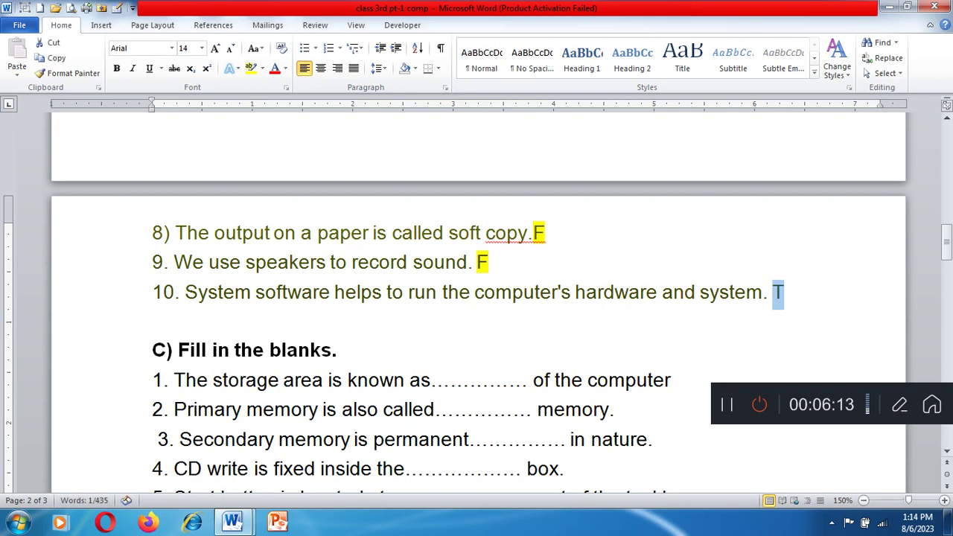
{"action": "left_click", "coordinate": [251, 68]}
{"action": "scroll", "coordinate": [477, 298], "scroll_direction": "down", "scroll_amount": 3}
- Fill blank 1 with MEMORY and colour it red
{"action": "scroll", "coordinate": [477, 298], "scroll_direction": "down", "scroll_amount": 3}
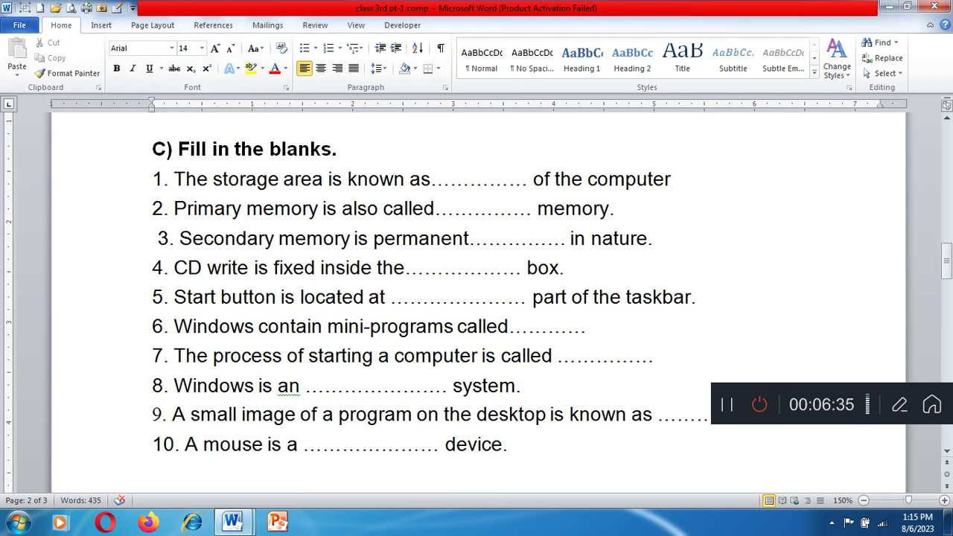
{"action": "left_click", "coordinate": [451, 178]}
{"action": "type", "text": "MEM"}
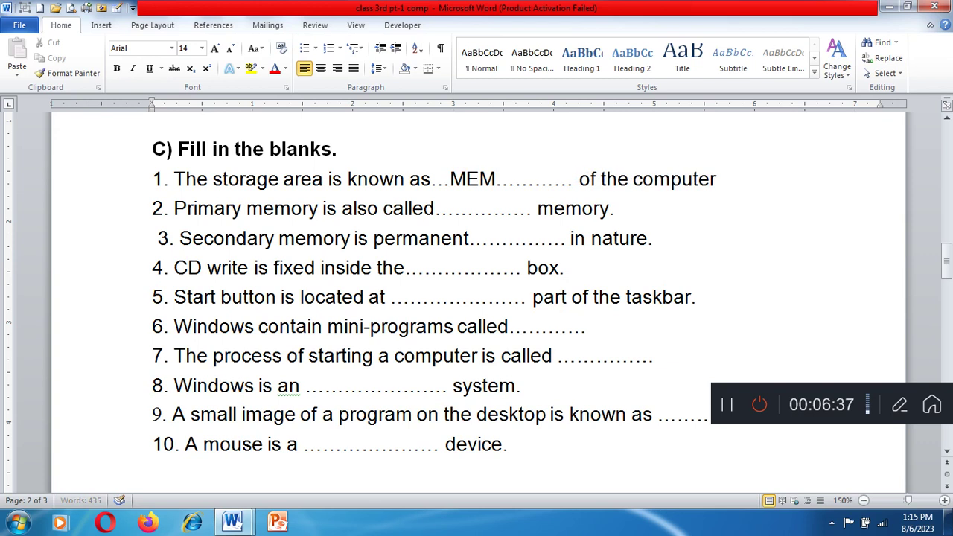
{"action": "type", "text": "ORY"}
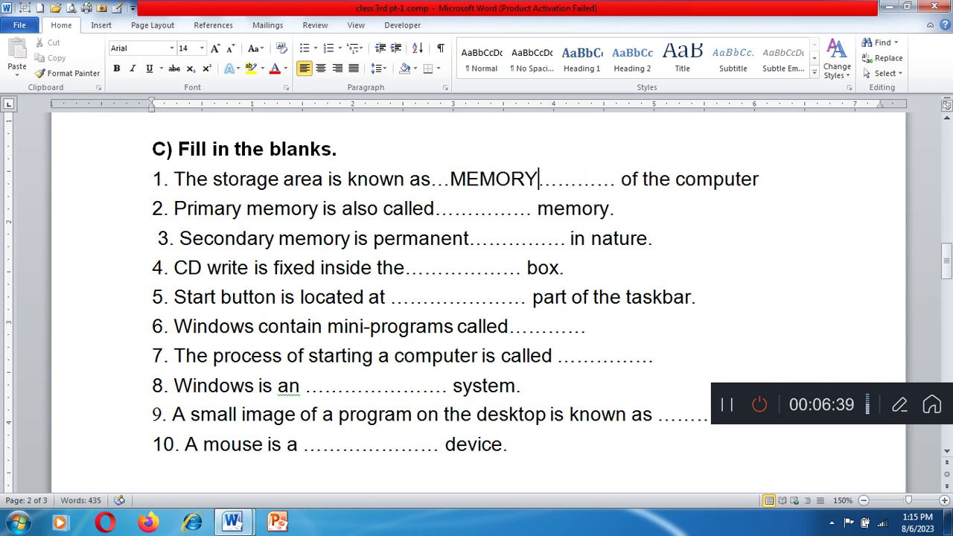
{"action": "left_click_drag", "start_coordinate": [431, 178], "coordinate": [539, 179]}
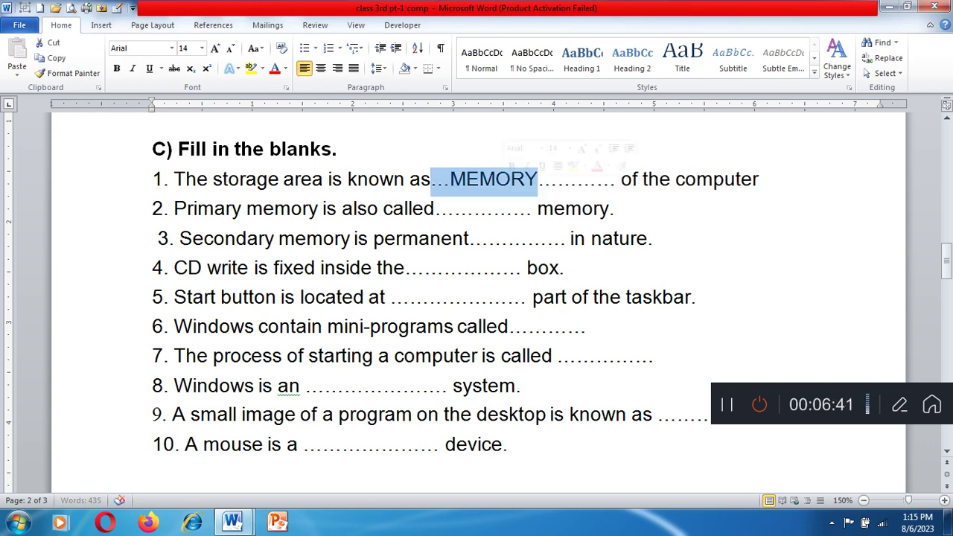
{"action": "left_click", "coordinate": [275, 67]}
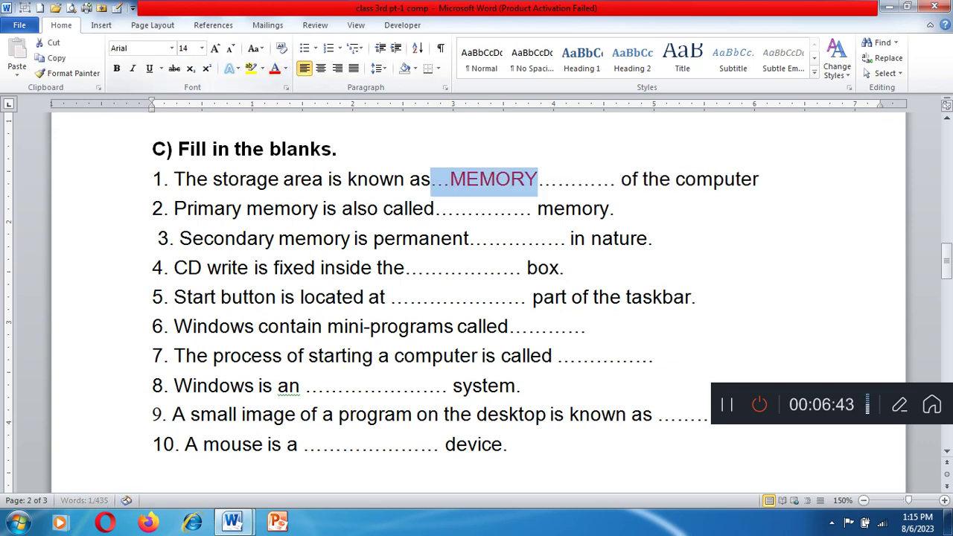
- Fill blank 2 with MAIN and colour it red
{"action": "left_click", "coordinate": [455, 208]}
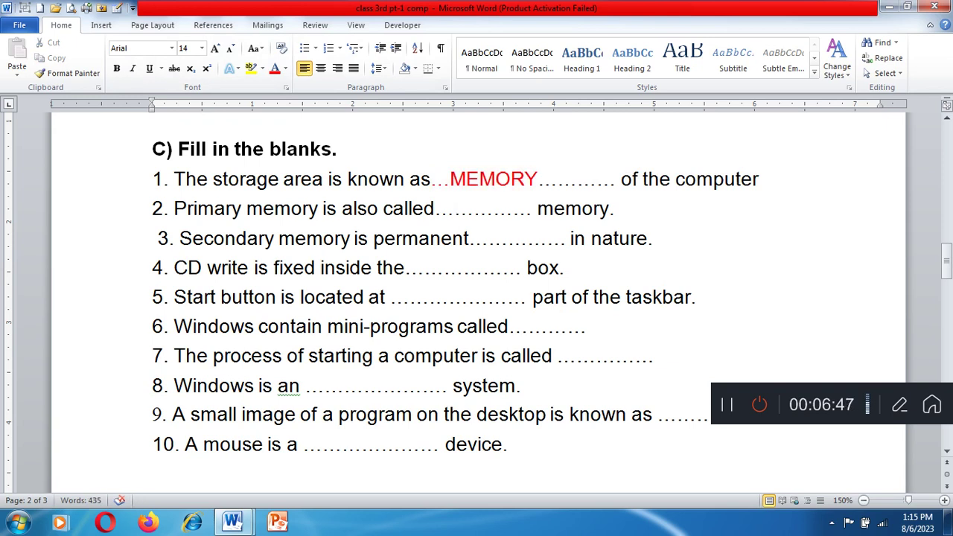
{"action": "type", "text": "MAIN"}
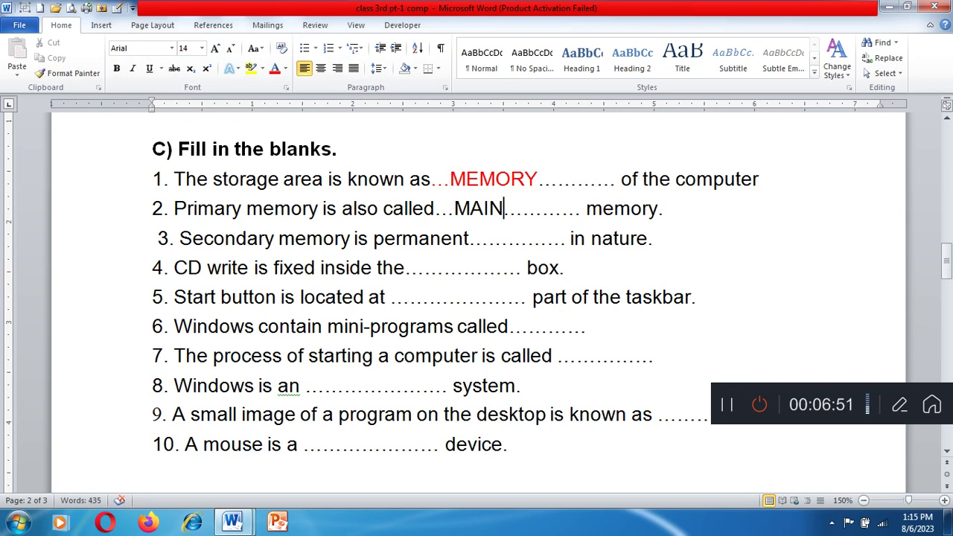
{"action": "left_click_drag", "start_coordinate": [454, 209], "coordinate": [503, 209]}
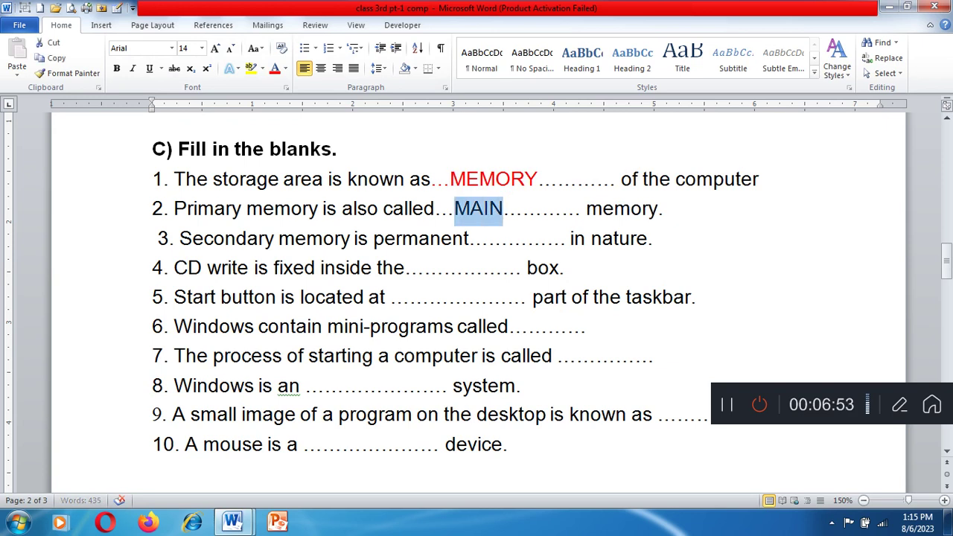
{"action": "left_click", "coordinate": [275, 68]}
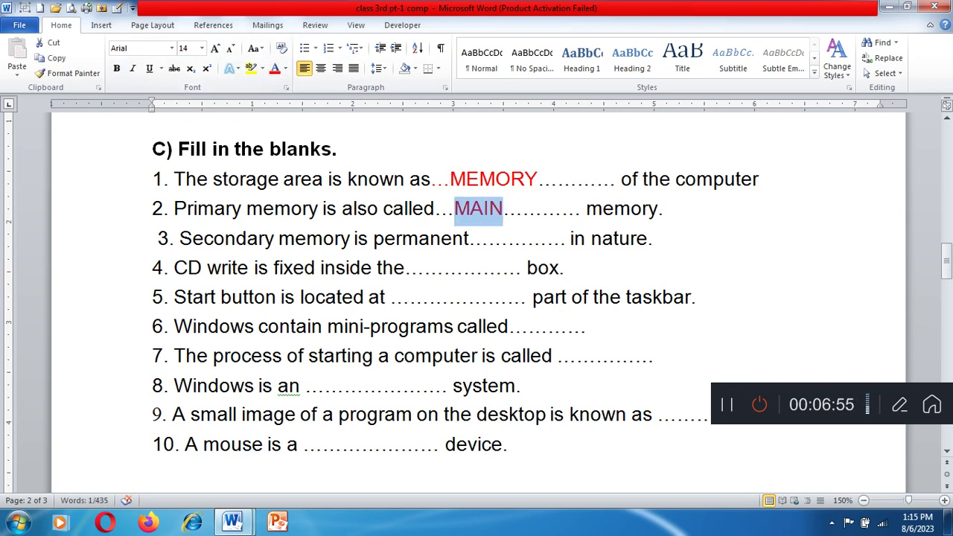
{"action": "left_click", "coordinate": [489, 238]}
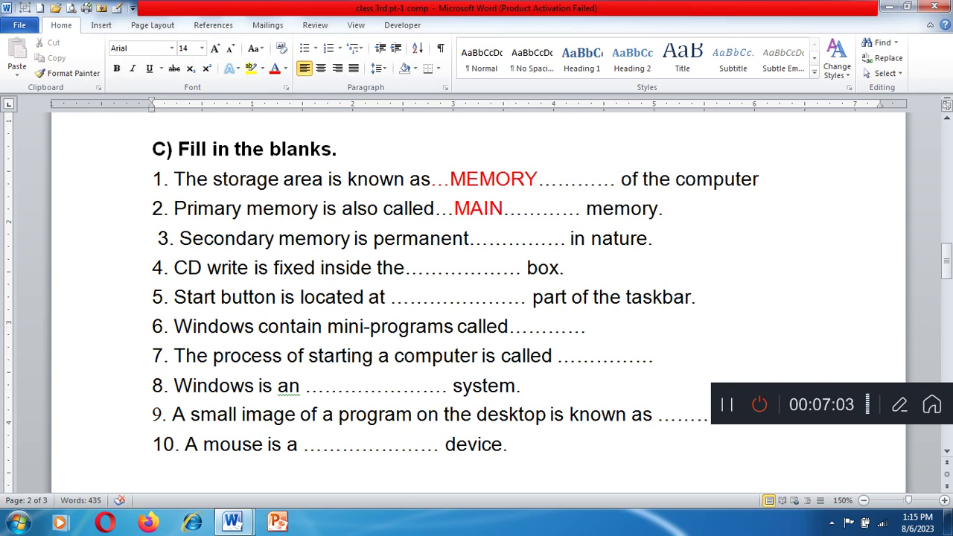
- Colour 'permanent' red in item 3, then enter CPU in item 4 in red
{"action": "left_click_drag", "start_coordinate": [374, 239], "coordinate": [469, 238]}
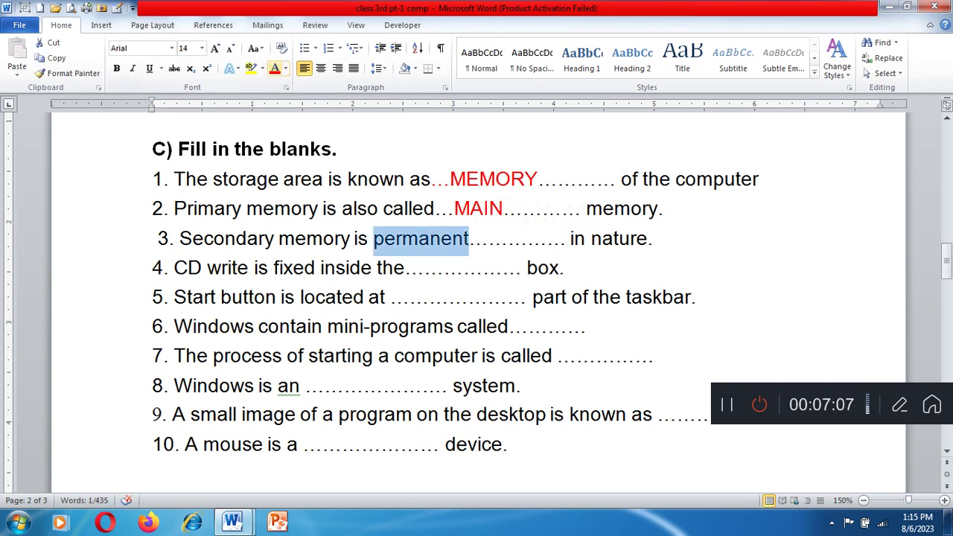
{"action": "left_click", "coordinate": [274, 68]}
{"action": "left_click", "coordinate": [406, 268]}
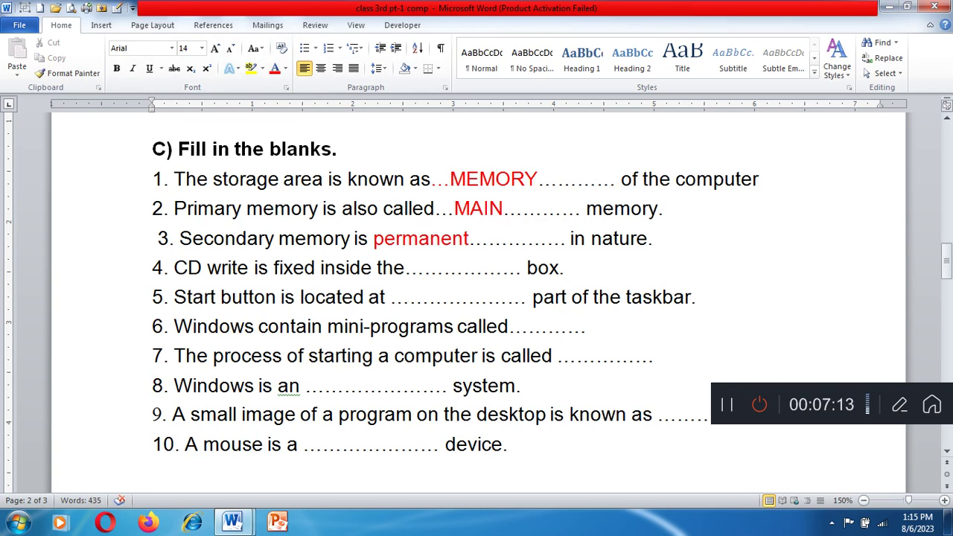
{"action": "type", "text": "CPU"}
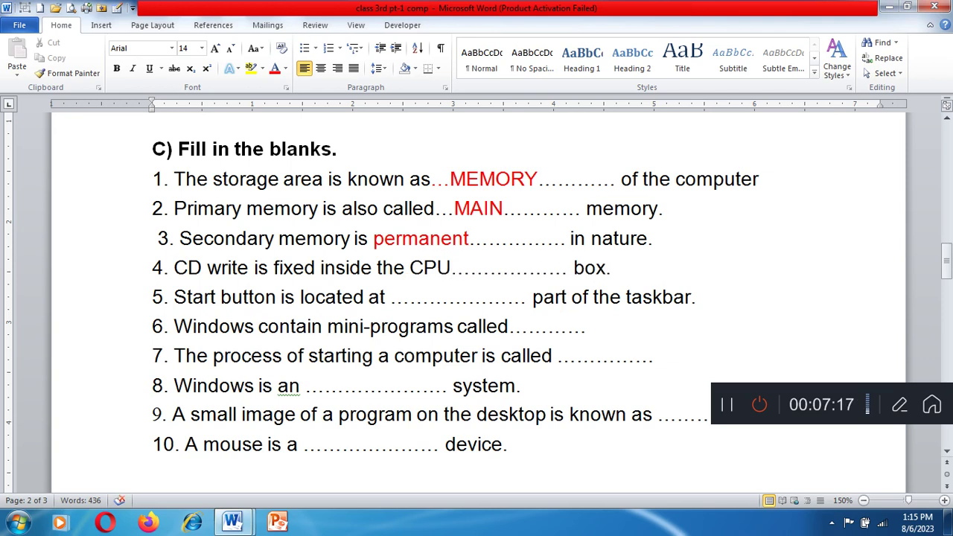
{"action": "left_click", "coordinate": [409, 267]}
{"action": "left_click_drag", "start_coordinate": [409, 267], "coordinate": [451, 268]}
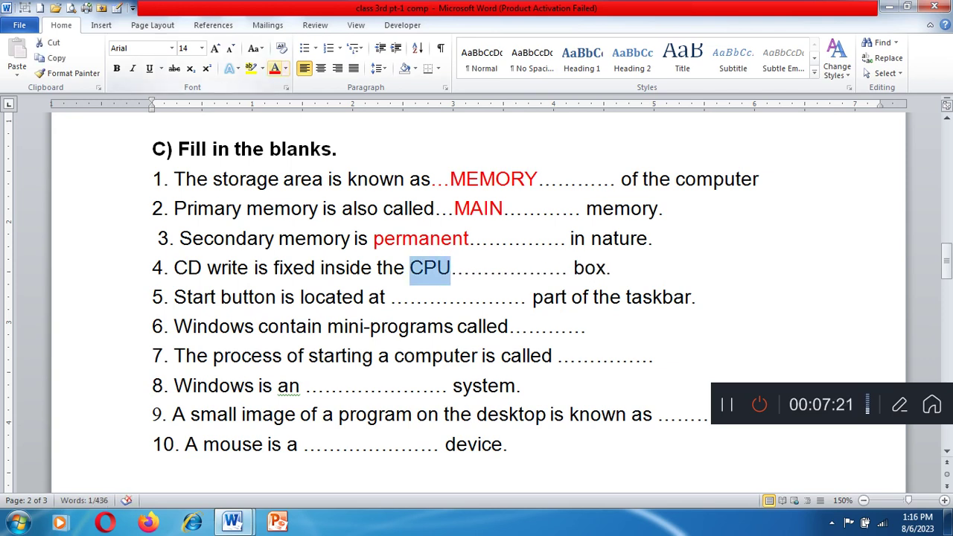
{"action": "left_click", "coordinate": [274, 67]}
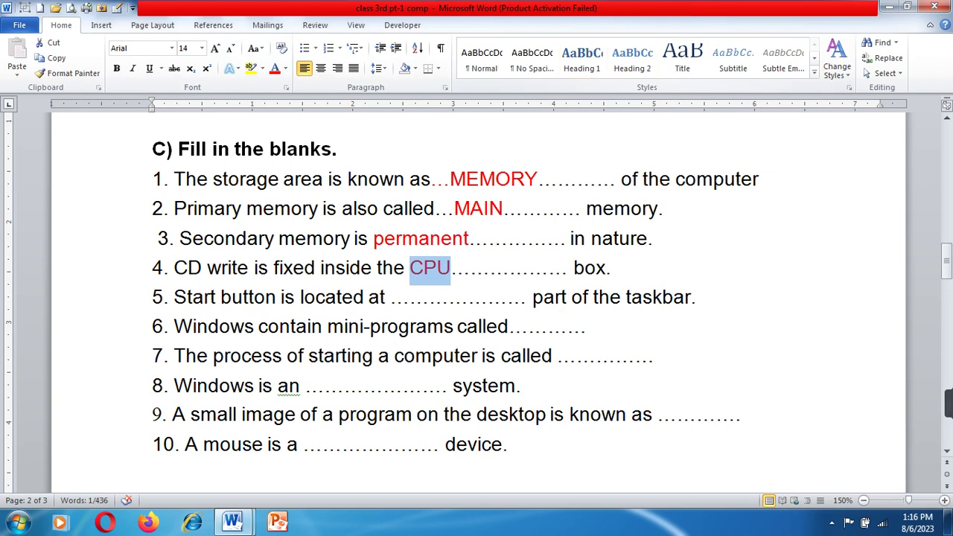
- Type LEFT into item 5's blank and select it
{"action": "left_click", "coordinate": [449, 298]}
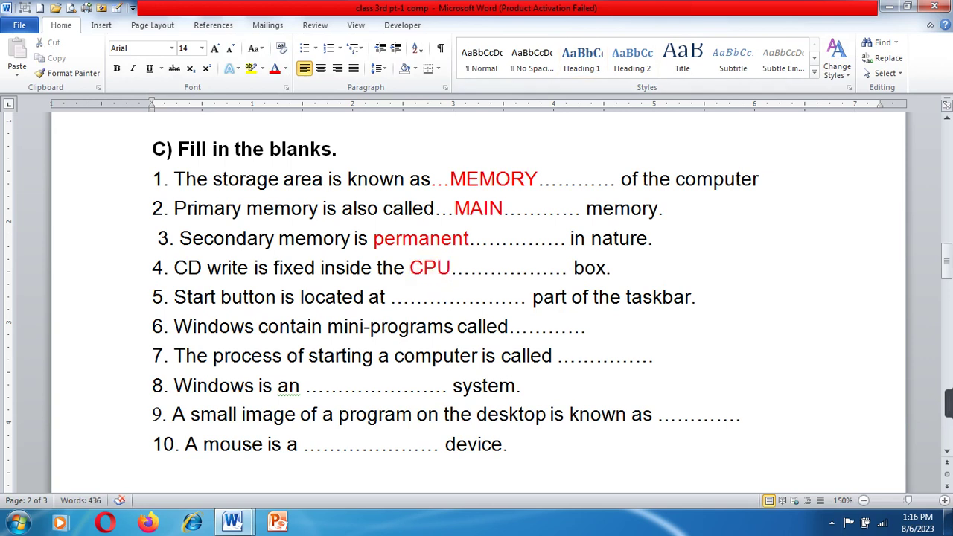
{"action": "type", "text": "LEFT"}
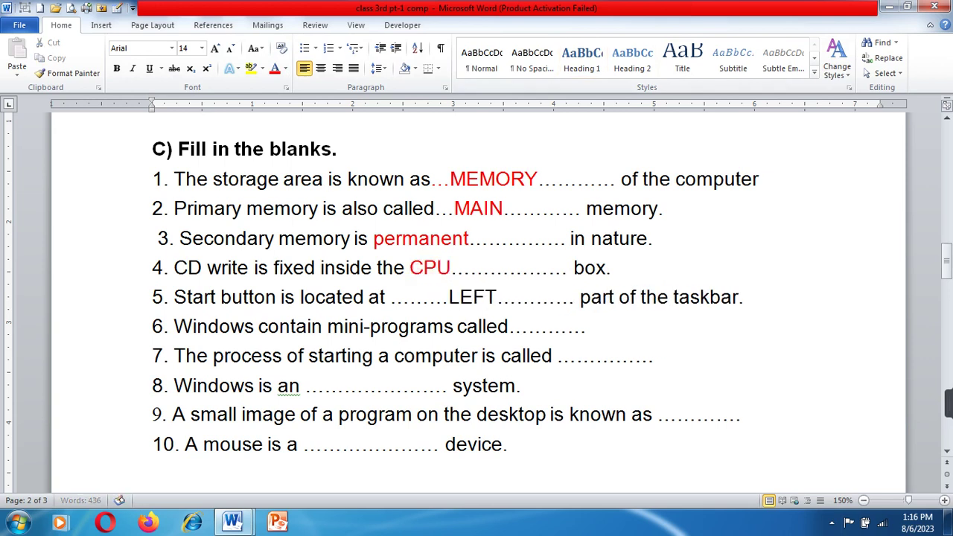
{"action": "key", "text": "ctrl+Left"}
{"action": "key", "text": "shift+Right"}
{"action": "key", "text": "shift+Right"}
{"action": "key", "text": "shift+Right"}
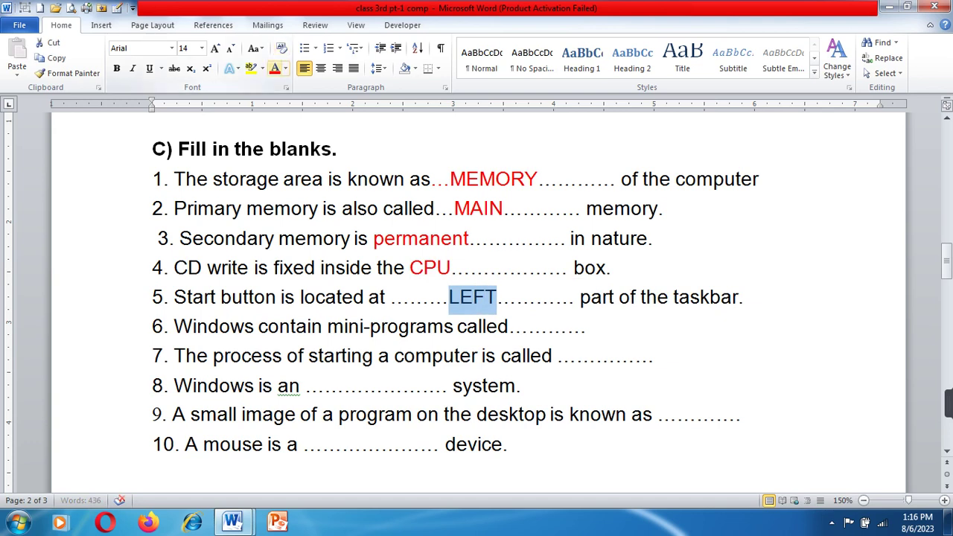
{"action": "left_click", "coordinate": [529, 326]}
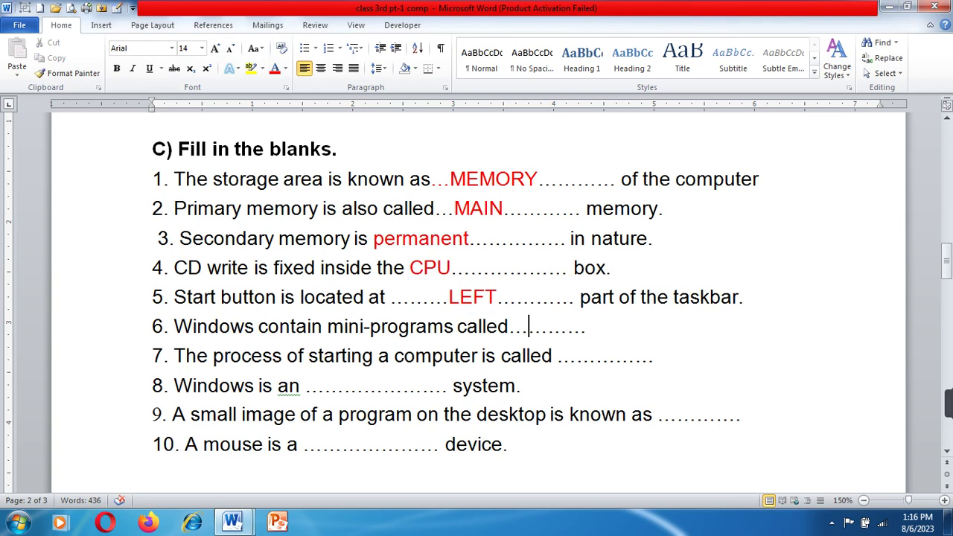
- Enter GADGET in item 6 and colour it red
{"action": "type", "text": "GAD"}
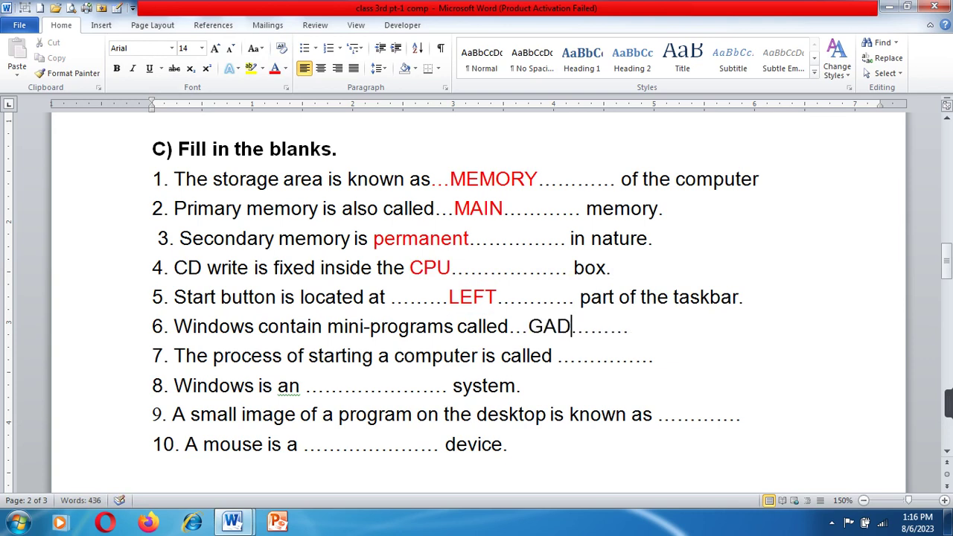
{"action": "type", "text": "GET"}
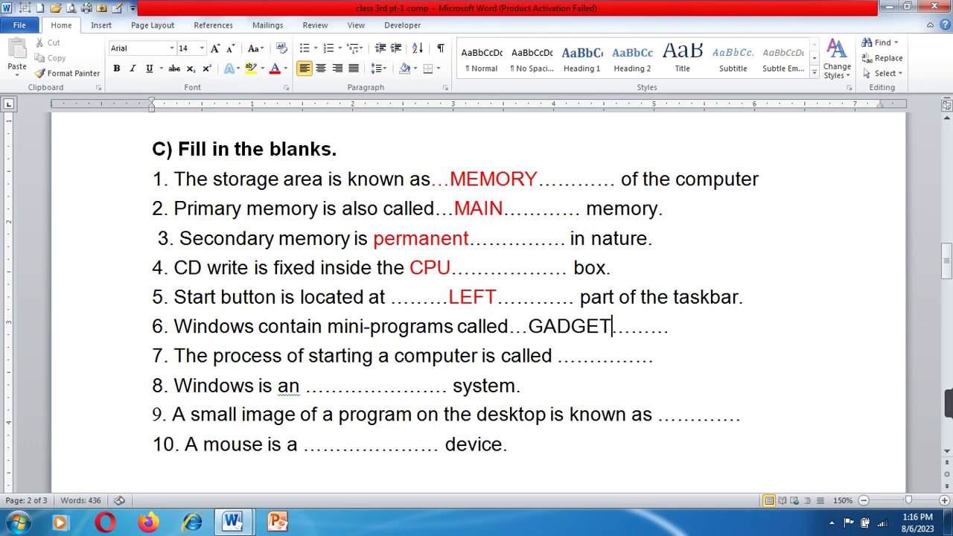
{"action": "left_click", "coordinate": [482, 59]}
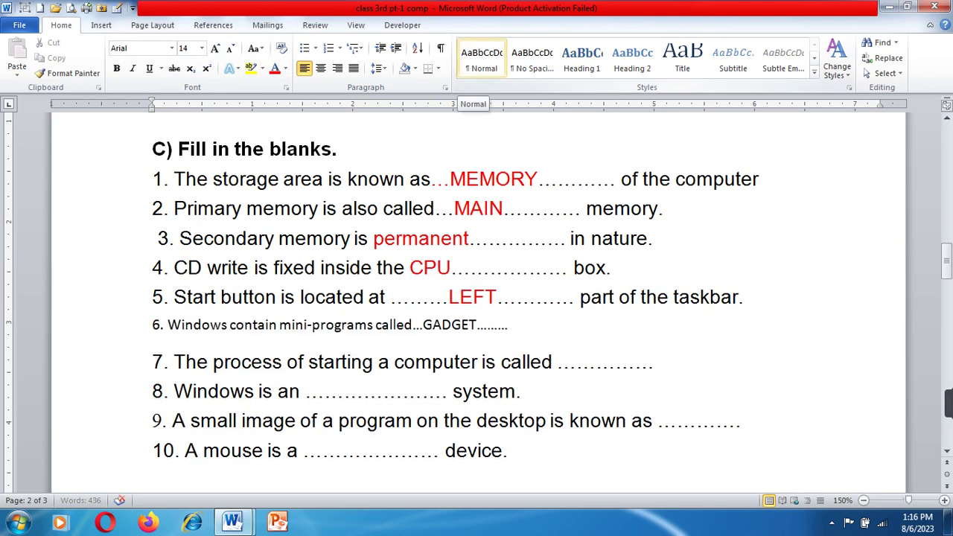
{"action": "key", "text": "ctrl+z"}
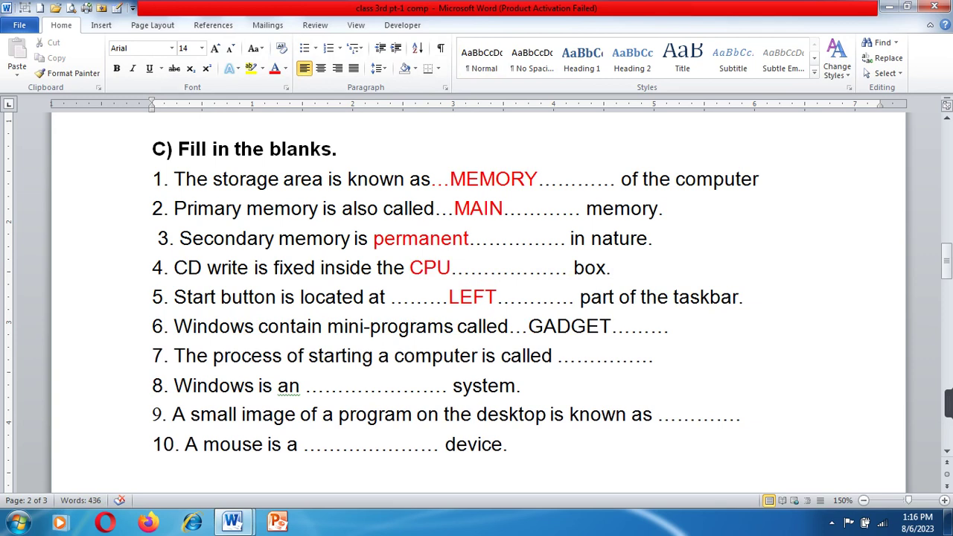
{"action": "key", "text": "ctrl+Left"}
{"action": "key", "text": "ctrl+shift+Right"}
{"action": "key", "text": "ctrl+shift+Right"}
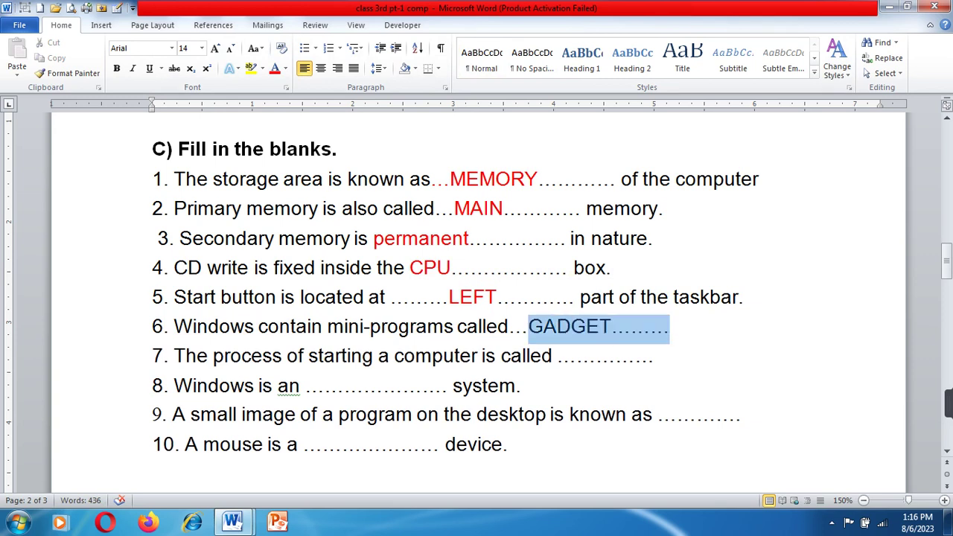
{"action": "left_click", "coordinate": [274, 68]}
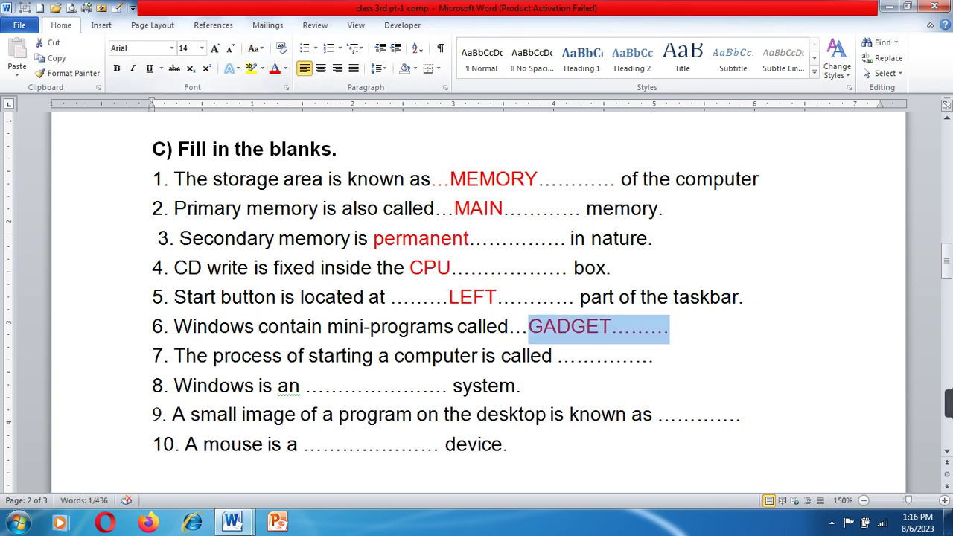
- Enter BOOTING in item 7 and colour it red
{"action": "scroll", "coordinate": [477, 298], "scroll_direction": "down", "scroll_amount": 3}
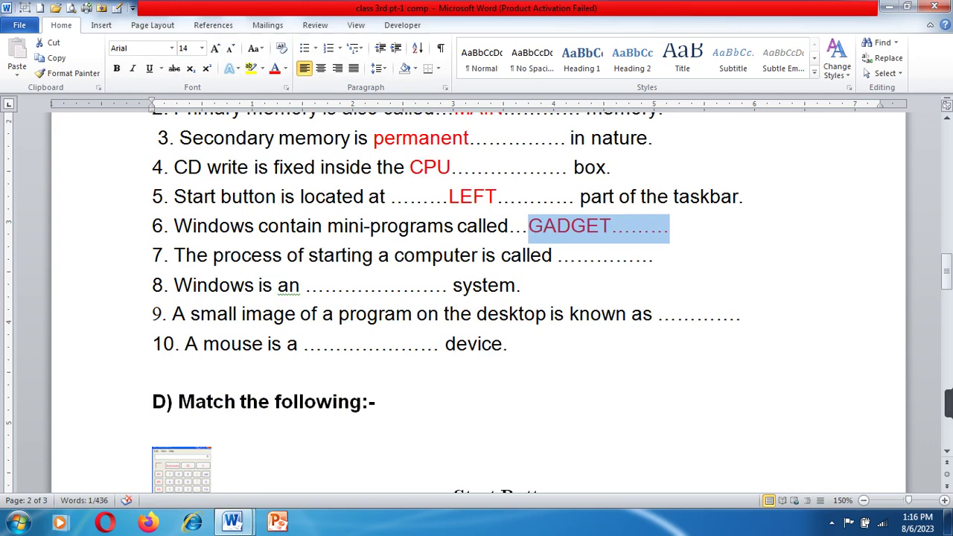
{"action": "left_click", "coordinate": [577, 254]}
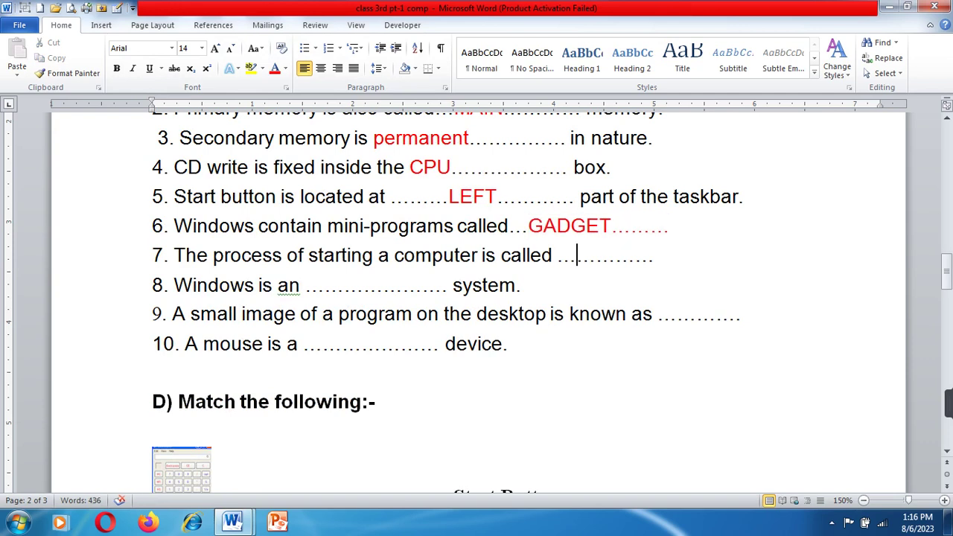
{"action": "type", "text": "BOOTI"}
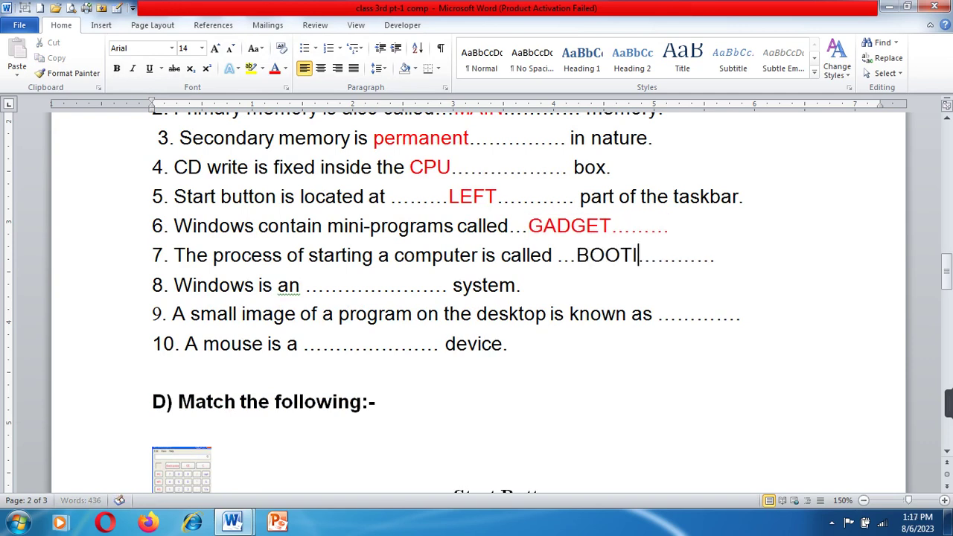
{"action": "type", "text": "NG"}
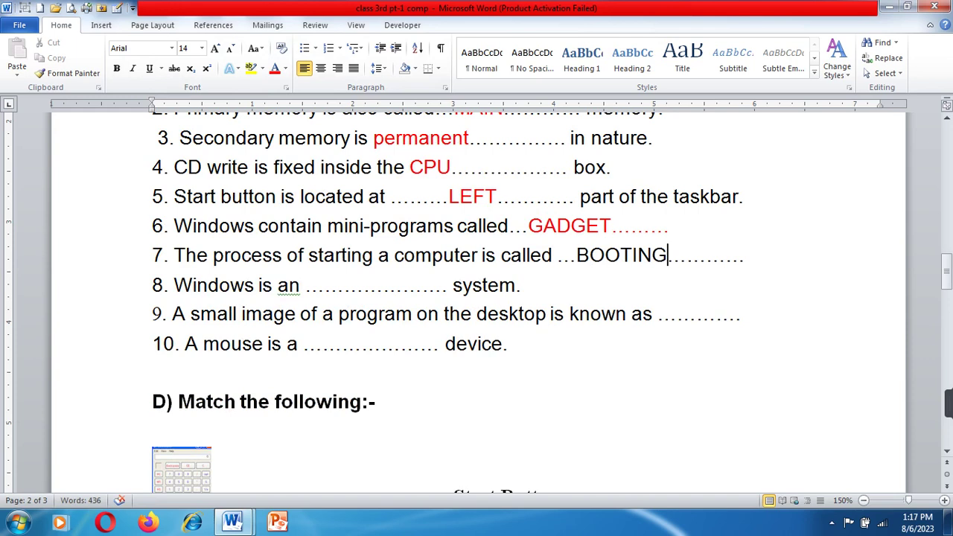
{"action": "key", "text": "ctrl+shift+Left"}
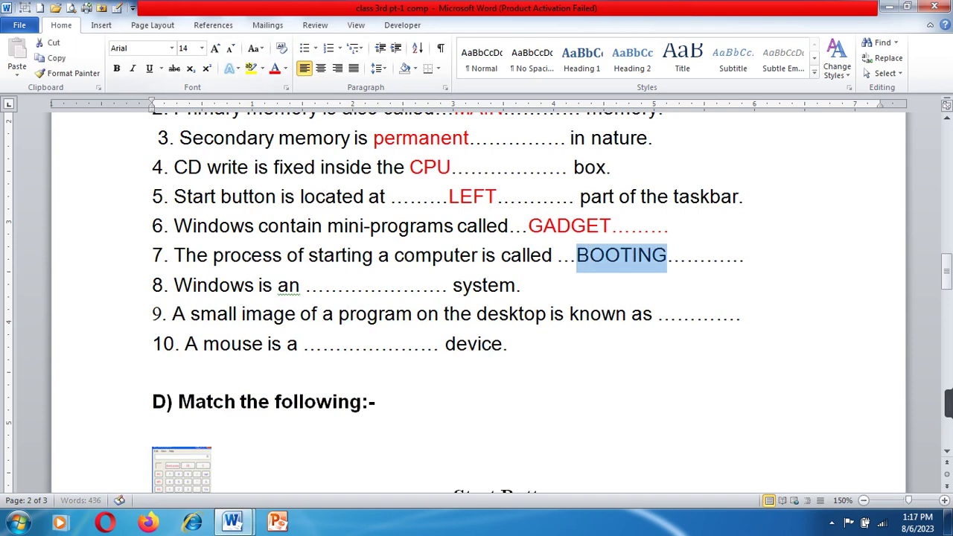
{"action": "left_click", "coordinate": [274, 67]}
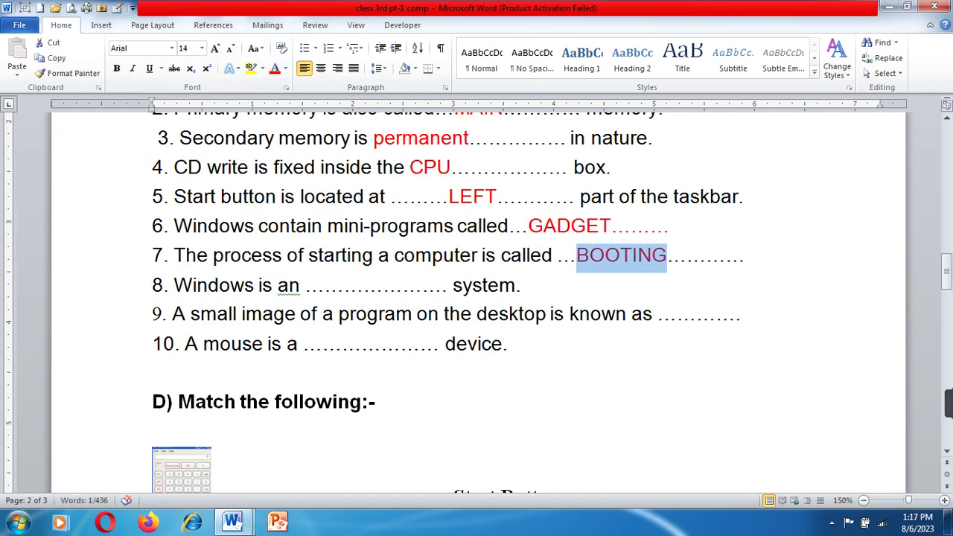
- Type OPERATING into item 8 and ICON into item 9, colouring ICON red
{"action": "left_click", "coordinate": [325, 286]}
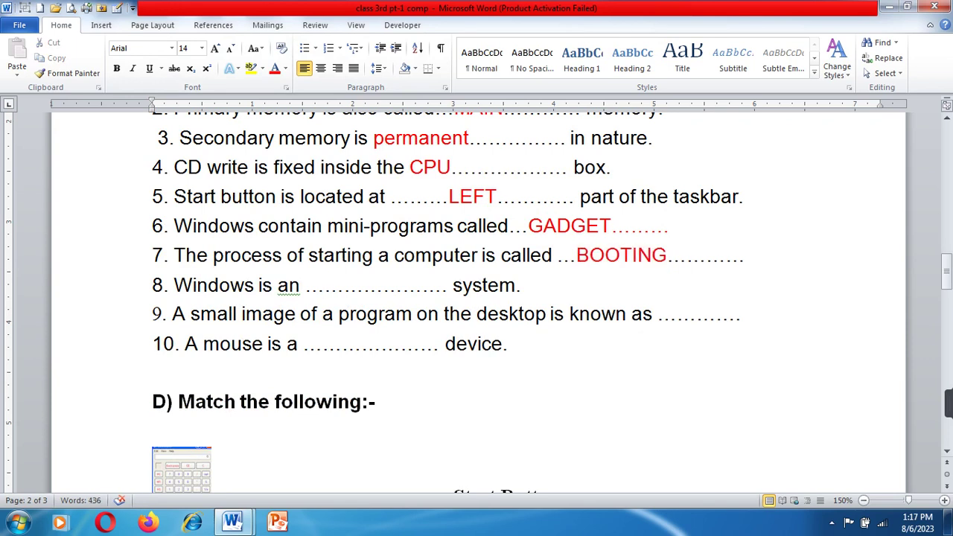
{"action": "type", "text": "OPE"}
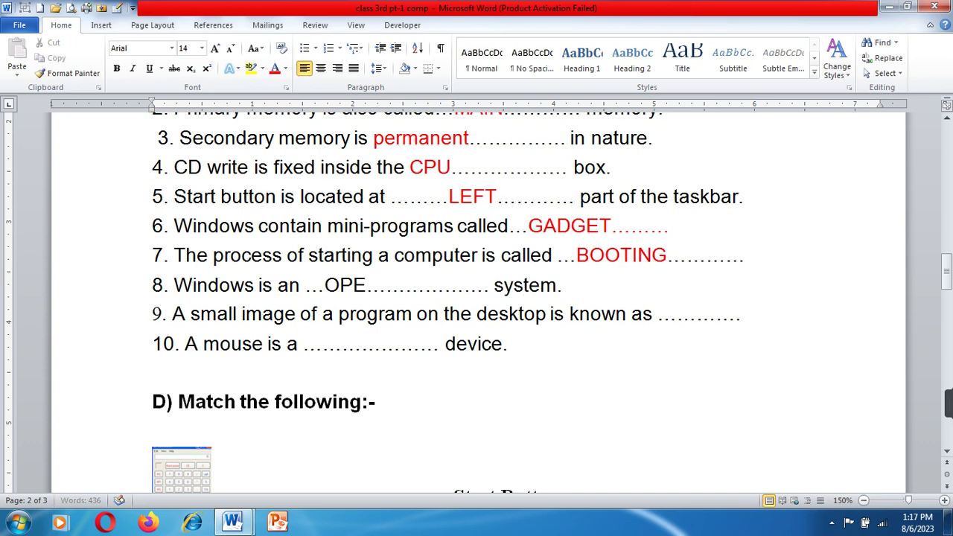
{"action": "type", "text": "RATI"}
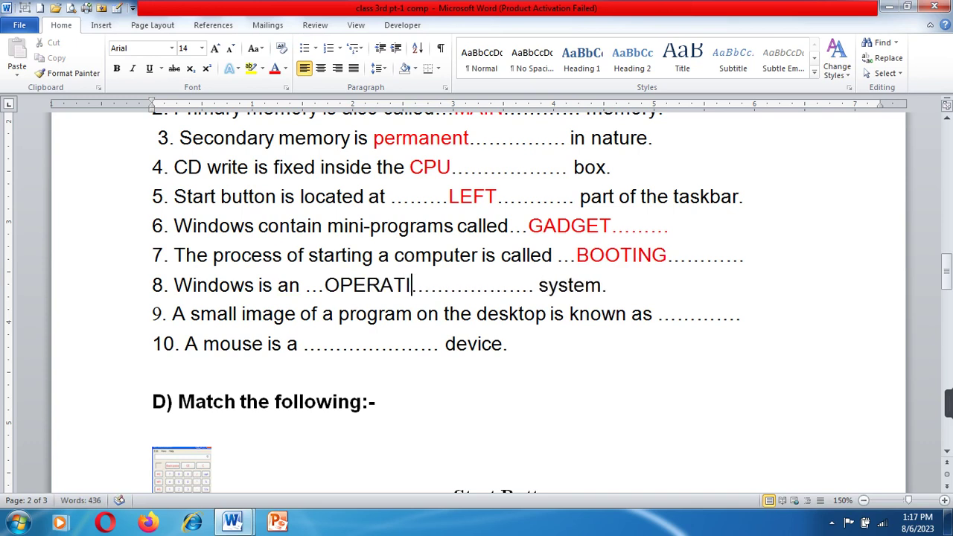
{"action": "type", "text": "NG"}
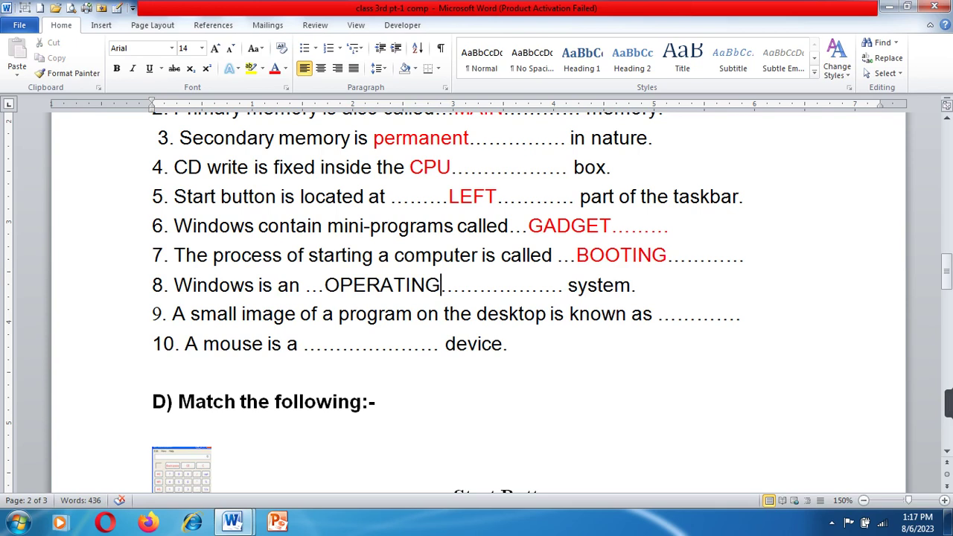
{"action": "left_click", "coordinate": [678, 313]}
{"action": "type", "text": "I"}
{"action": "type", "text": "CON"}
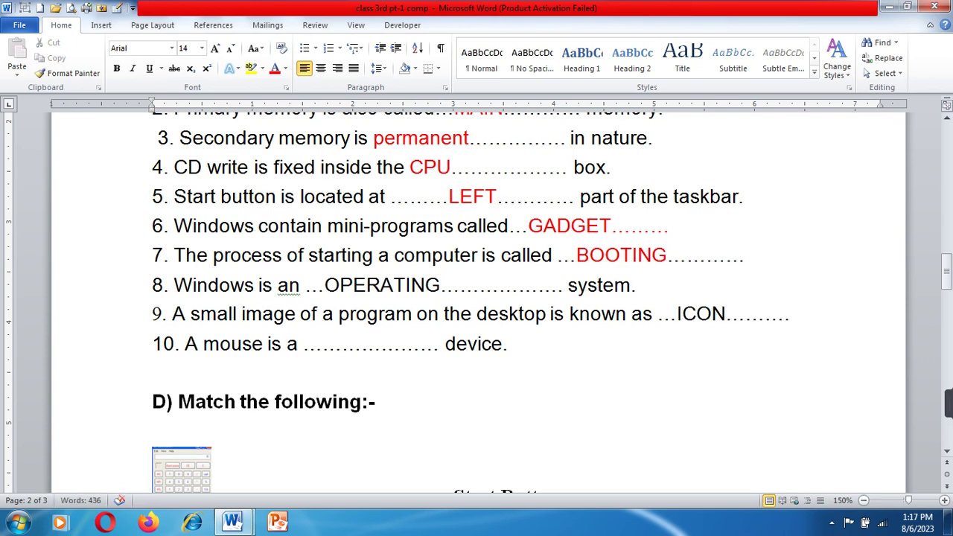
{"action": "left_click_drag", "start_coordinate": [676, 313], "coordinate": [745, 313]}
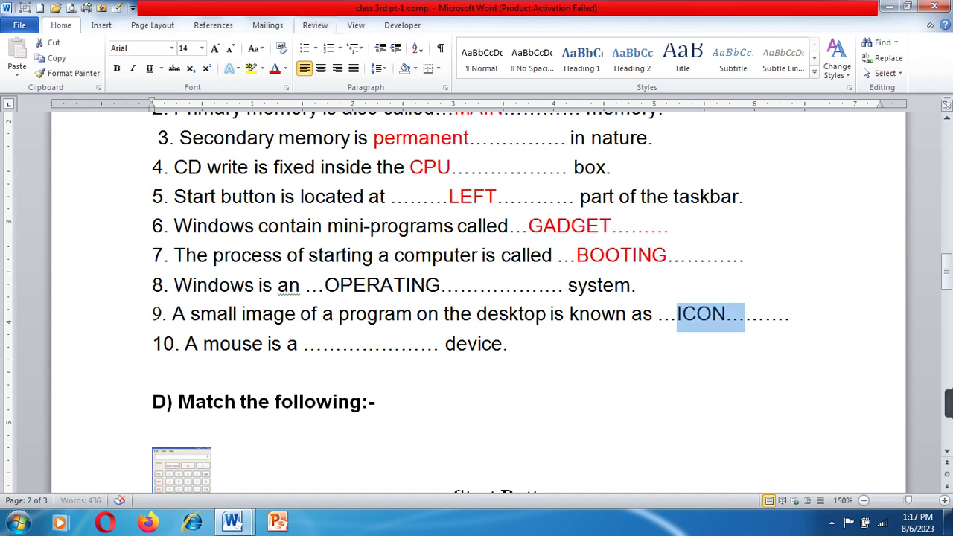
{"action": "left_click", "coordinate": [275, 68]}
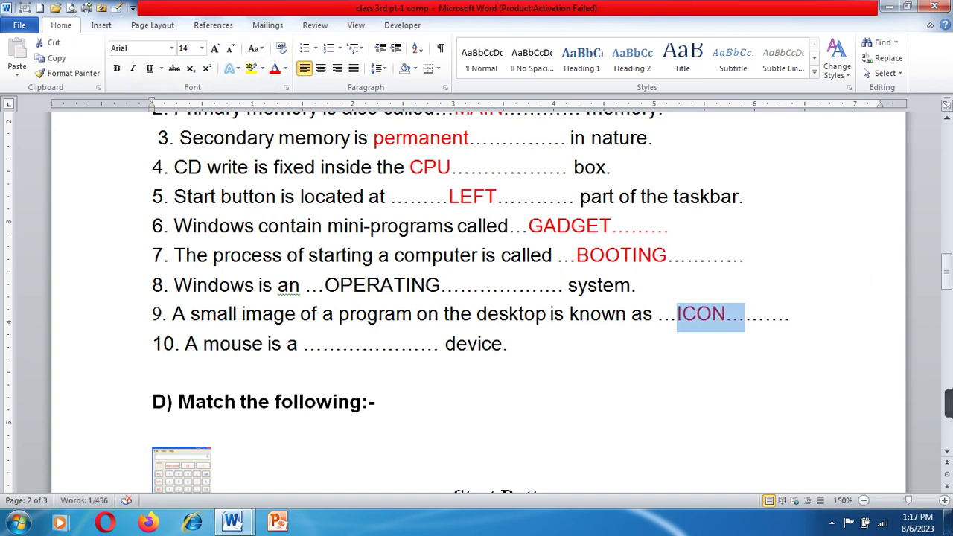
- Select OPERATING, then type POINTING into item 10 and select it
{"action": "left_click_drag", "start_coordinate": [325, 286], "coordinate": [459, 285]}
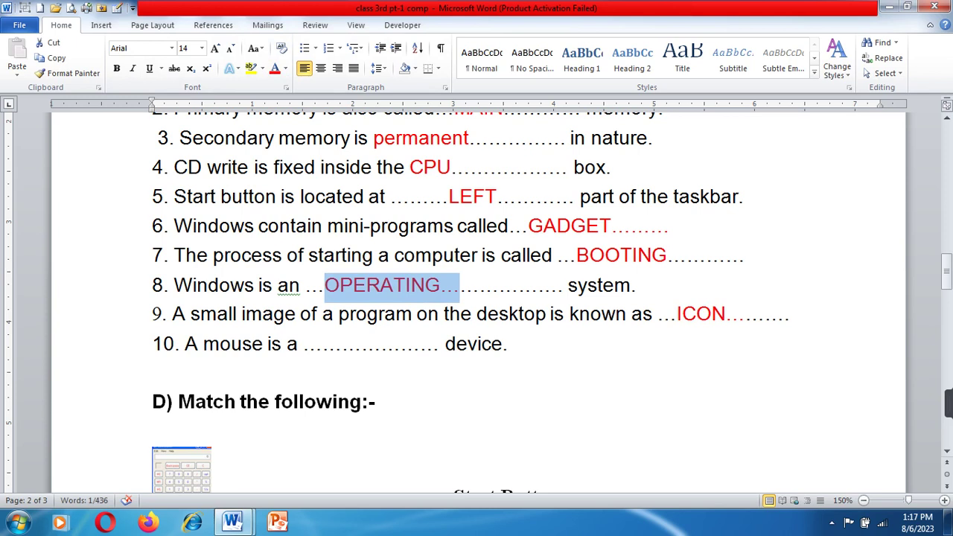
{"action": "left_click", "coordinate": [324, 345]}
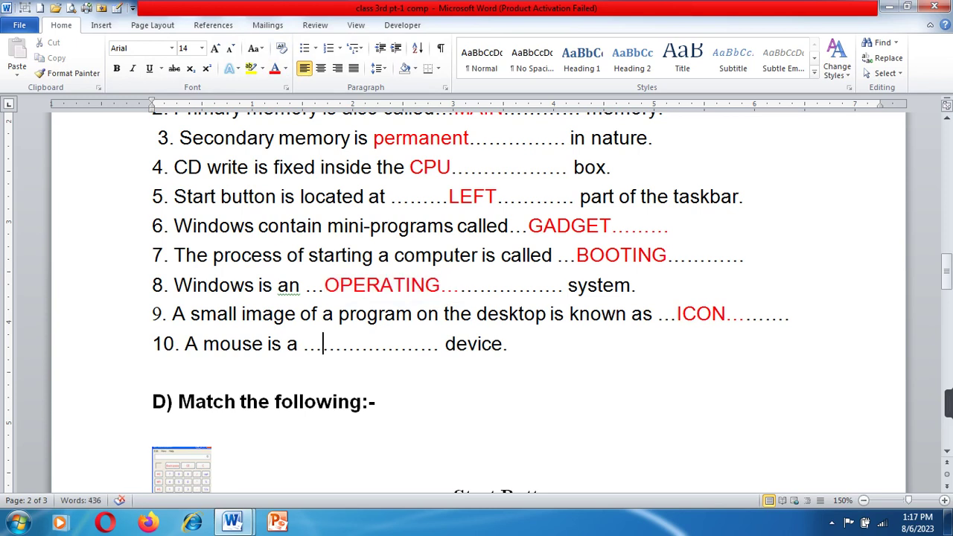
{"action": "type", "text": "POINTING"}
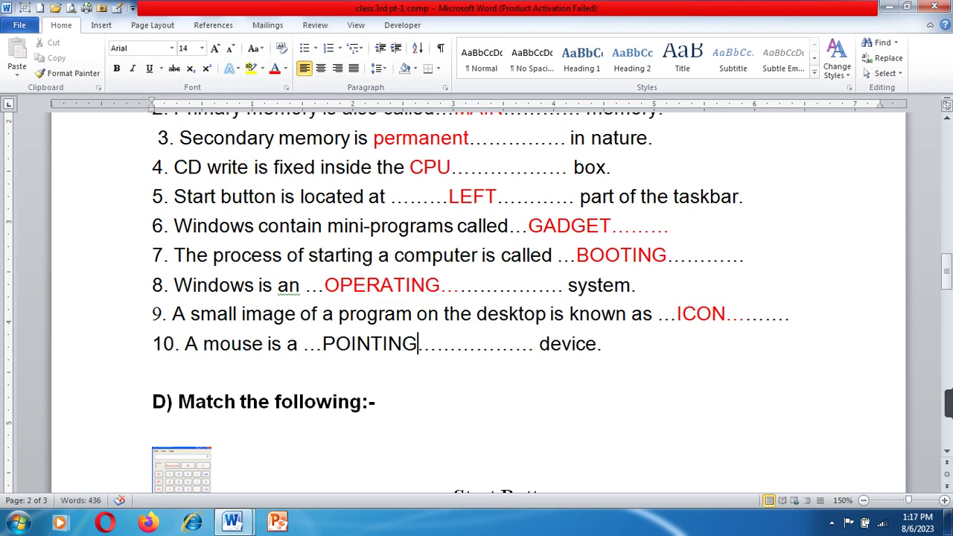
{"action": "left_click", "coordinate": [303, 344]}
{"action": "key", "text": "ctrl+shift+Right"}
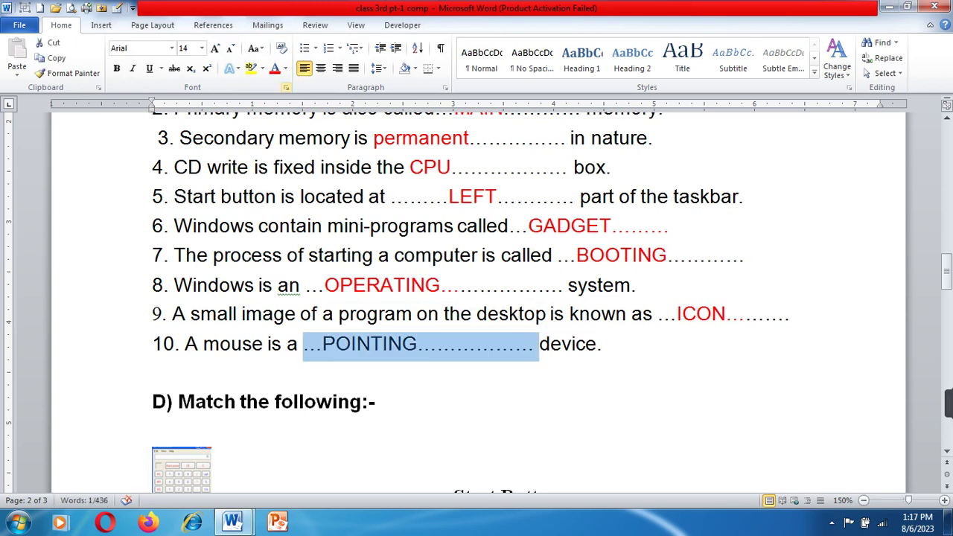
- Colour the POINTING answer red, then scroll down to the Match the following question
{"action": "left_click", "coordinate": [275, 68]}
{"action": "scroll", "coordinate": [179, 466], "scroll_direction": "down", "scroll_amount": 5}
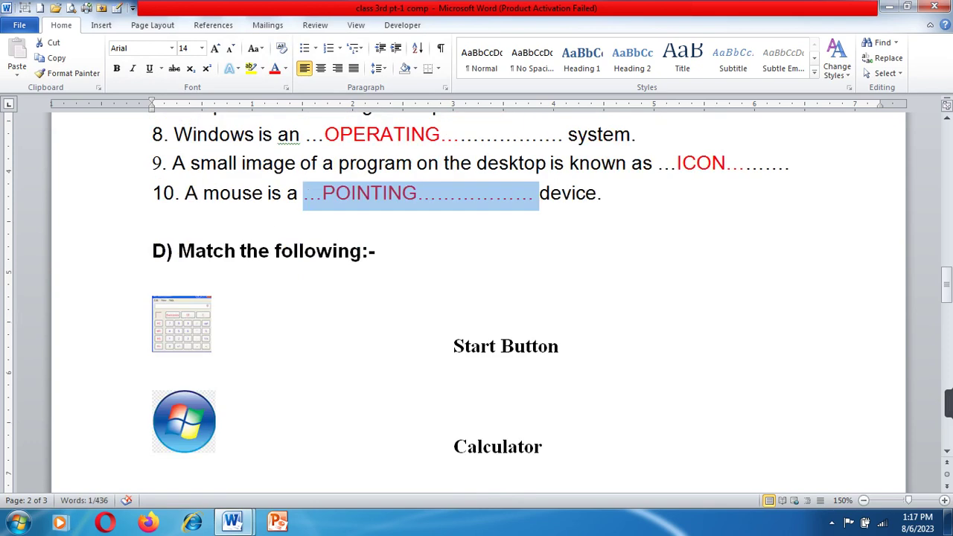
{"action": "scroll", "coordinate": [179, 465], "scroll_direction": "down", "scroll_amount": 1}
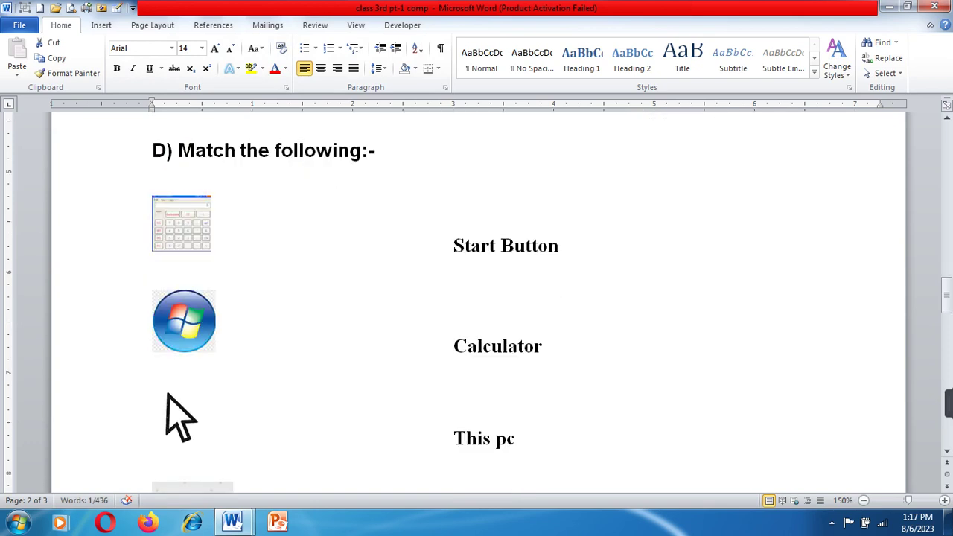
{"action": "scroll", "coordinate": [179, 417], "scroll_direction": "down", "scroll_amount": 1}
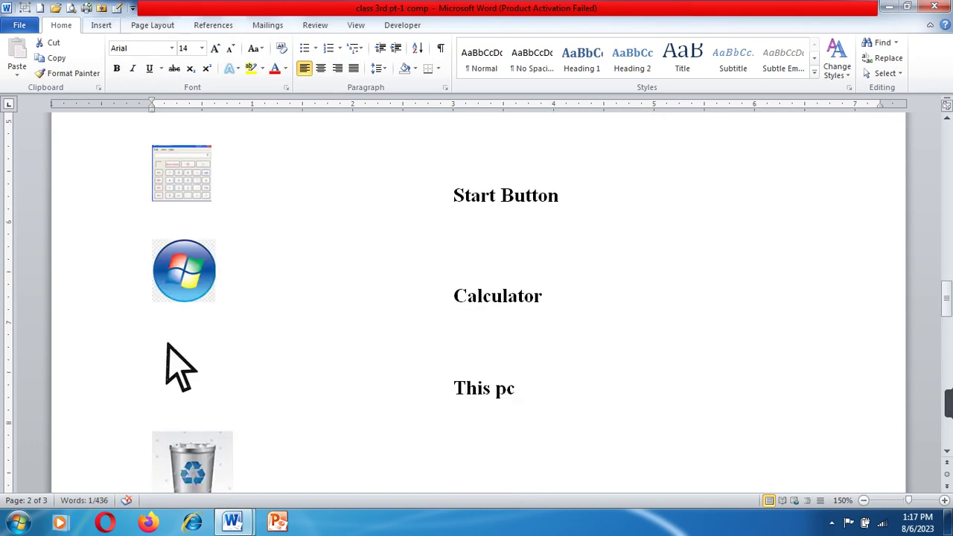
- Draw straight lines joining the calculator to Calculator and the Windows logo to Start Button
{"action": "key", "text": "alt+n"}
{"action": "key", "text": "s"}
{"action": "key", "text": "h"}
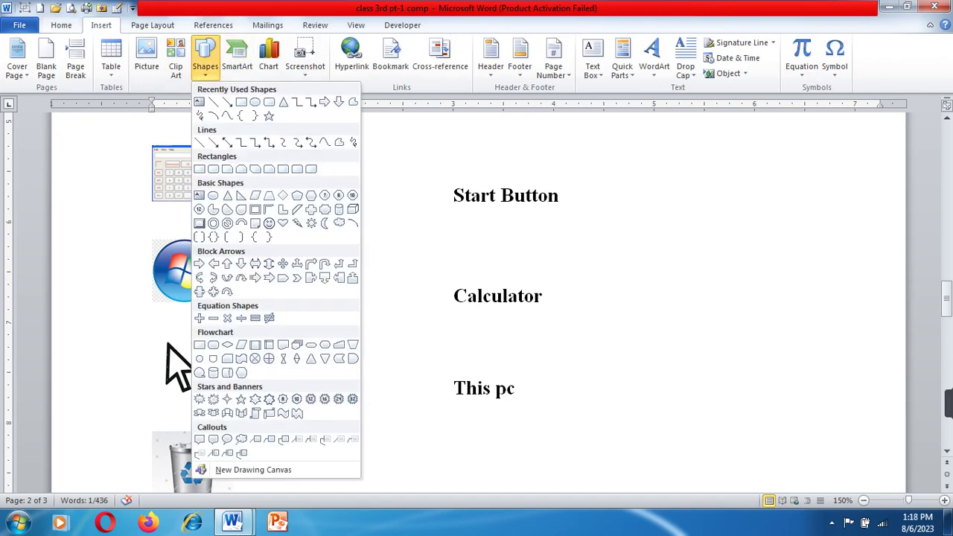
{"action": "key", "text": "Right"}
{"action": "key", "text": "Return"}
{"action": "mouse_move", "coordinate": [213, 187]}
{"action": "left_mouse_down"}
{"action": "mouse_move", "coordinate": [388, 285]}
{"action": "mouse_move", "coordinate": [468, 301]}
{"action": "left_mouse_up"}
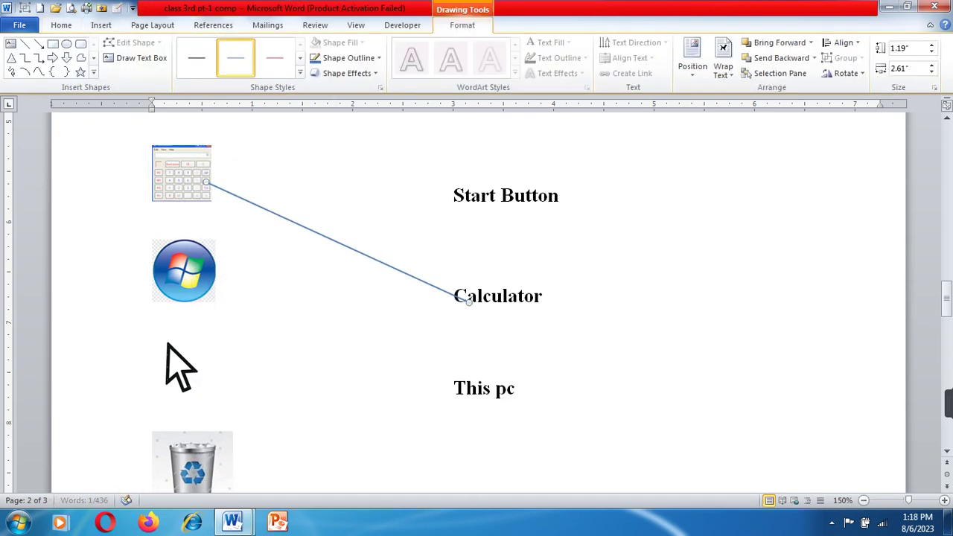
{"action": "key", "text": "Up"}
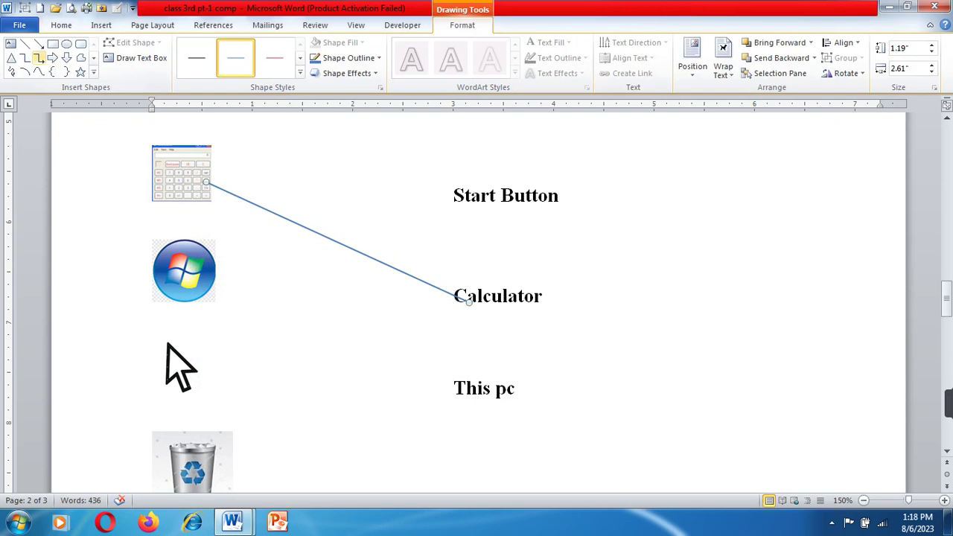
{"action": "key", "text": "Left"}
{"action": "key", "text": "Up"}
{"action": "key", "text": "Return"}
{"action": "mouse_move", "coordinate": [216, 273]}
{"action": "left_mouse_down"}
{"action": "mouse_move", "coordinate": [551, 200]}
{"action": "mouse_move", "coordinate": [454, 195]}
{"action": "left_mouse_up"}
- Draw lines joining the monitor to This pc, cursor to Cursor and recycle bin to Recycle bin
{"action": "scroll", "coordinate": [477, 298], "scroll_direction": "down", "scroll_amount": 3}
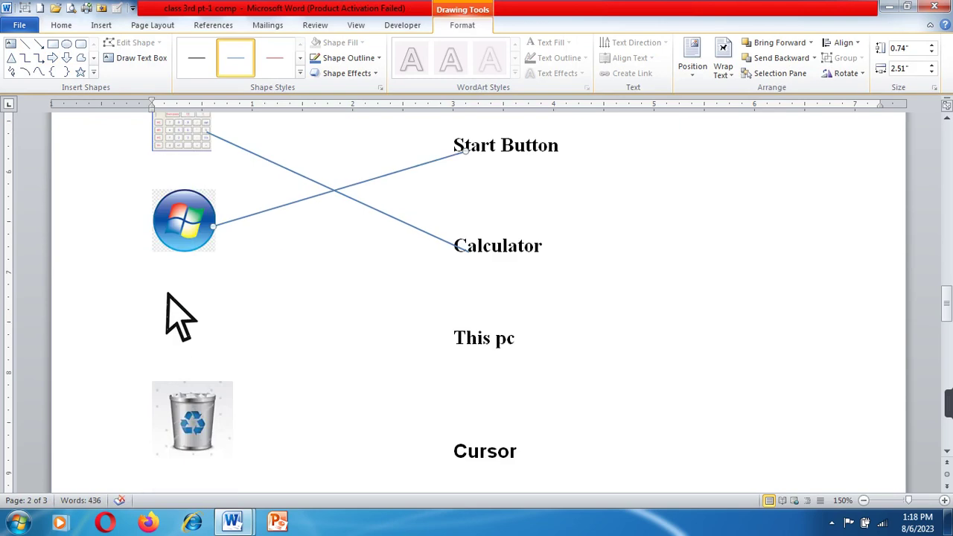
{"action": "scroll", "coordinate": [477, 298], "scroll_direction": "down", "scroll_amount": 2}
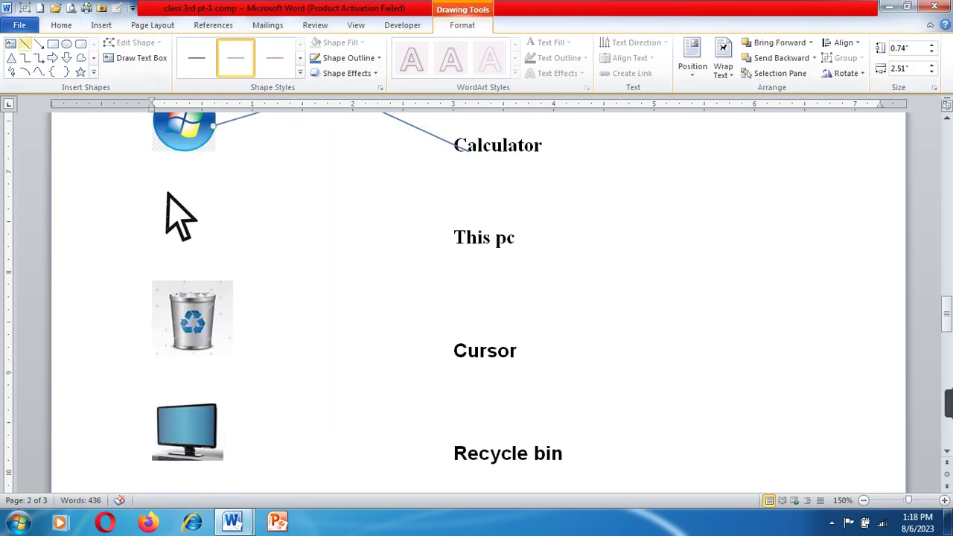
{"action": "left_click", "coordinate": [25, 43]}
{"action": "left_click_drag", "start_coordinate": [223, 433], "coordinate": [454, 244]}
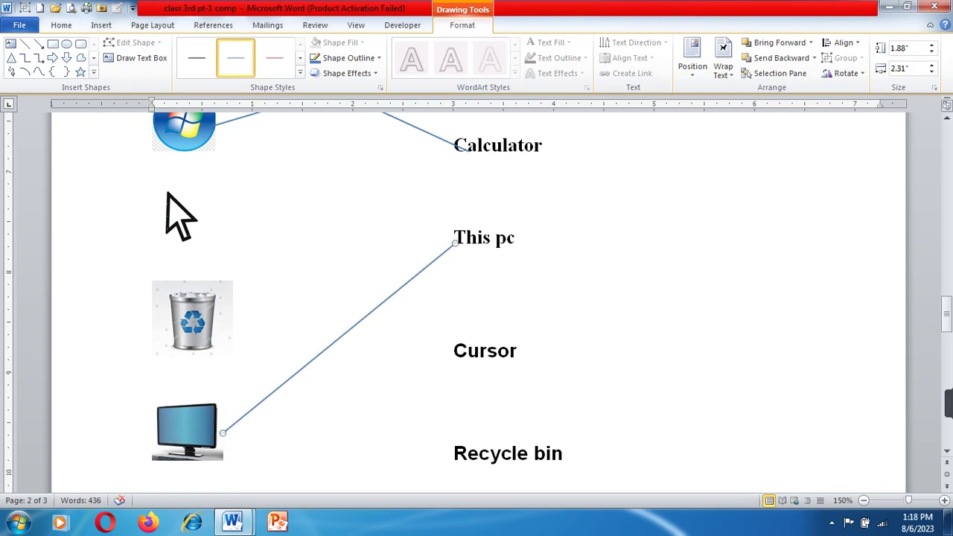
{"action": "left_click", "coordinate": [24, 44]}
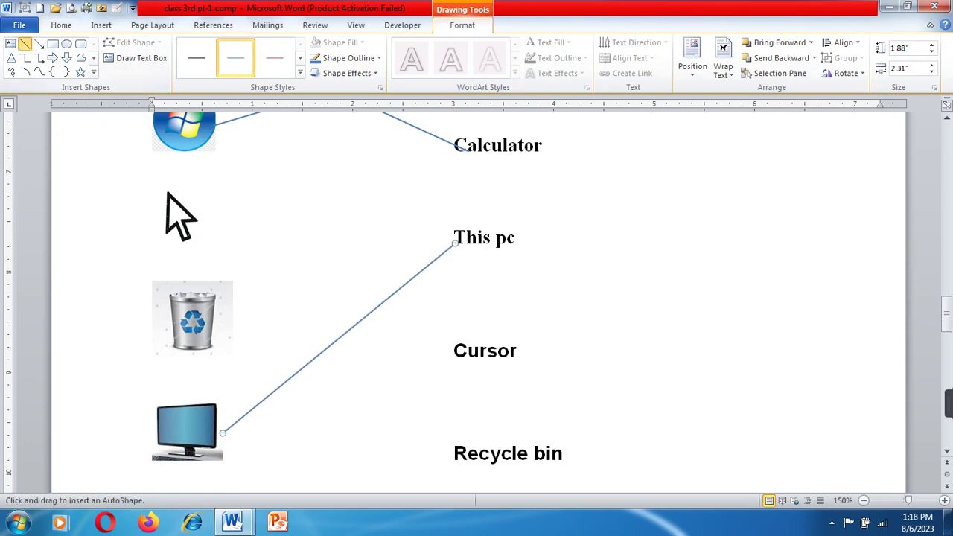
{"action": "mouse_move", "coordinate": [202, 233]}
{"action": "left_mouse_down"}
{"action": "mouse_move", "coordinate": [479, 379]}
{"action": "mouse_move", "coordinate": [444, 358]}
{"action": "left_mouse_up"}
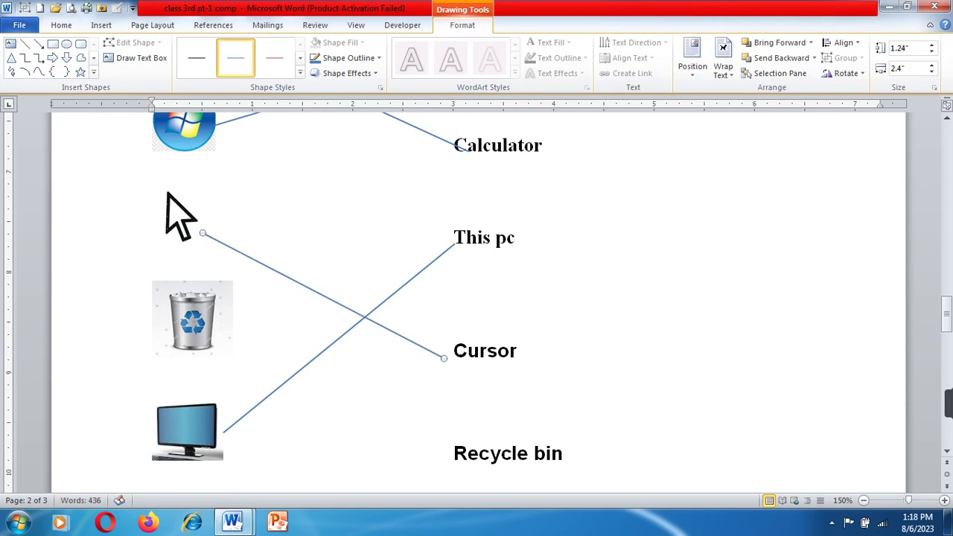
{"action": "left_click", "coordinate": [25, 58]}
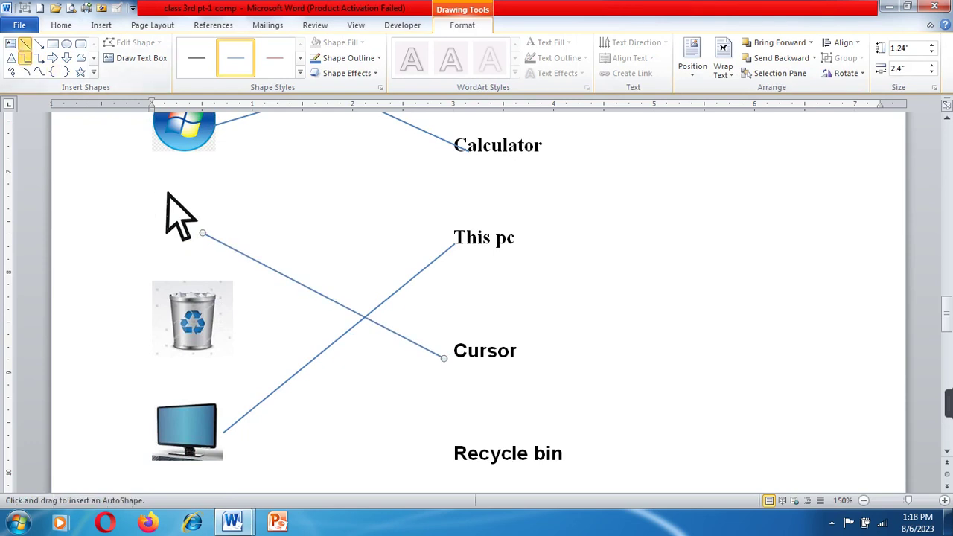
{"action": "left_click_drag", "start_coordinate": [239, 326], "coordinate": [444, 461]}
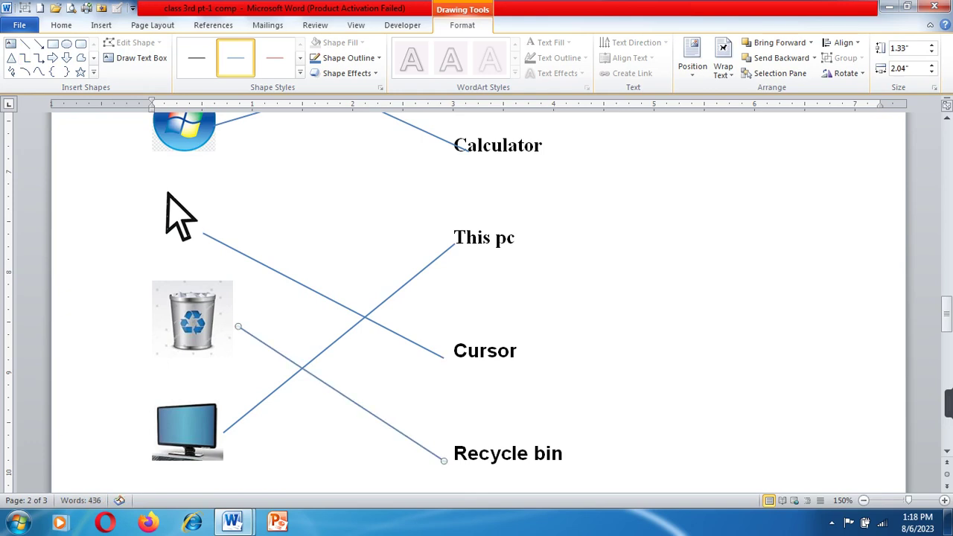
{"action": "scroll", "coordinate": [476, 298], "scroll_direction": "down", "scroll_amount": 10}
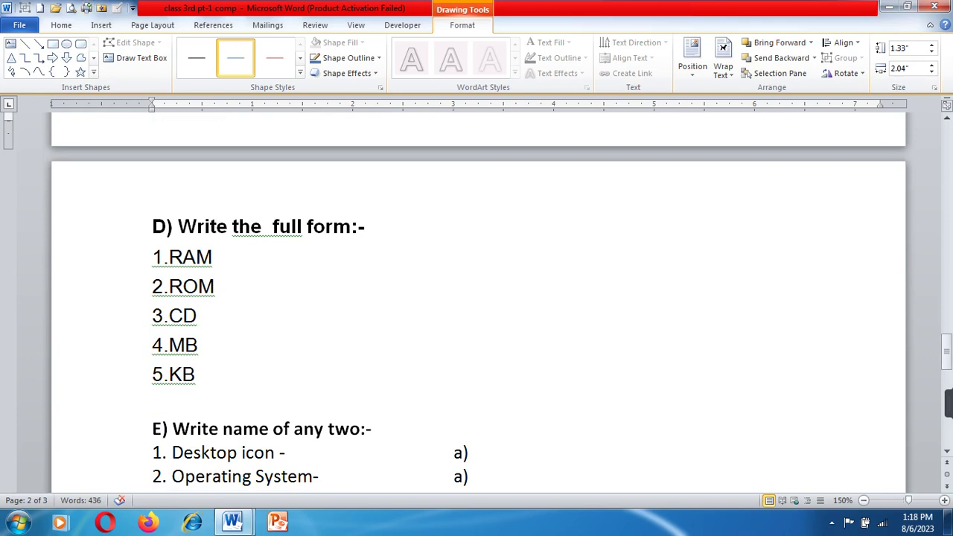
- Add red answers '- Random Access memory' after RAM and '- Read only memory' after ROM
{"action": "left_click", "coordinate": [213, 257]}
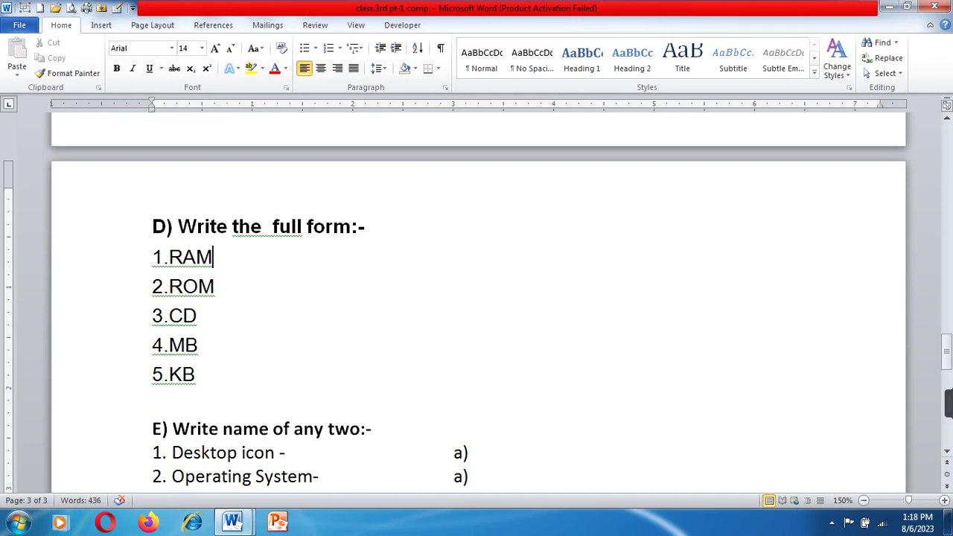
{"action": "type", "text": "- "}
{"action": "type", "text": "Rand"}
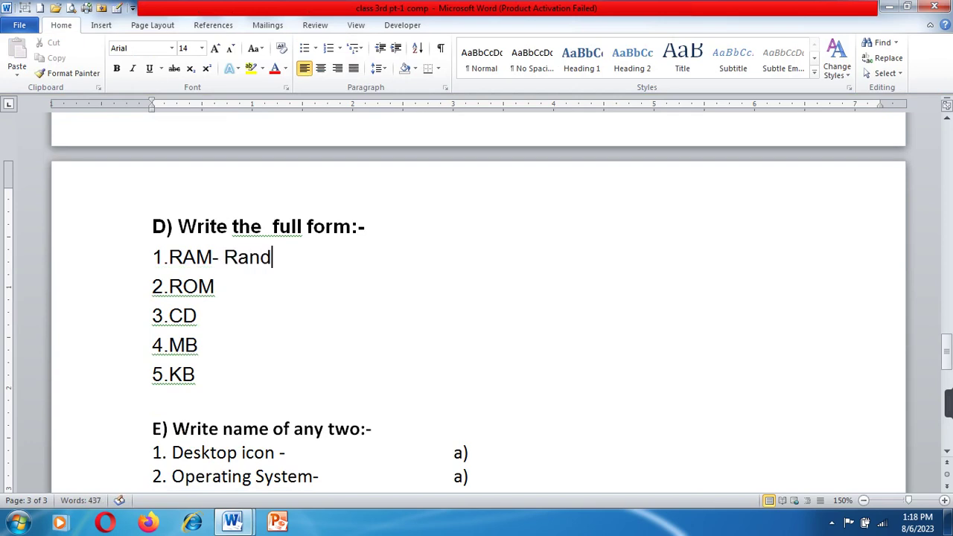
{"action": "type", "text": "om "}
{"action": "type", "text": "Ac"}
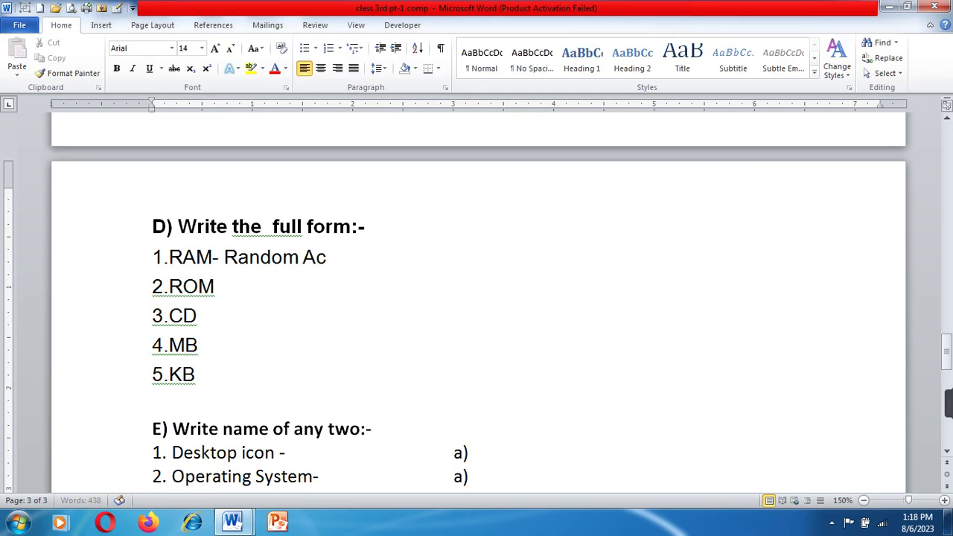
{"action": "type", "text": "cess m"}
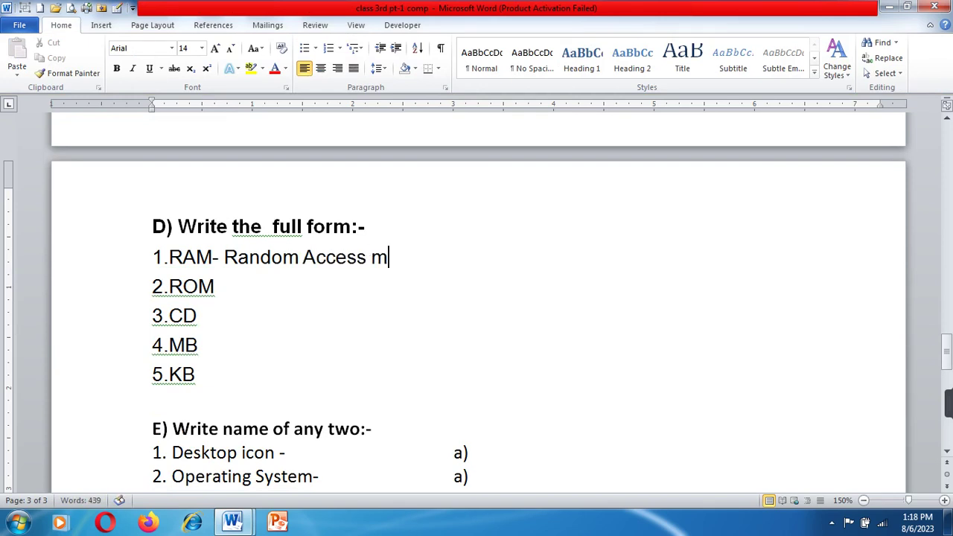
{"action": "type", "text": "emory"}
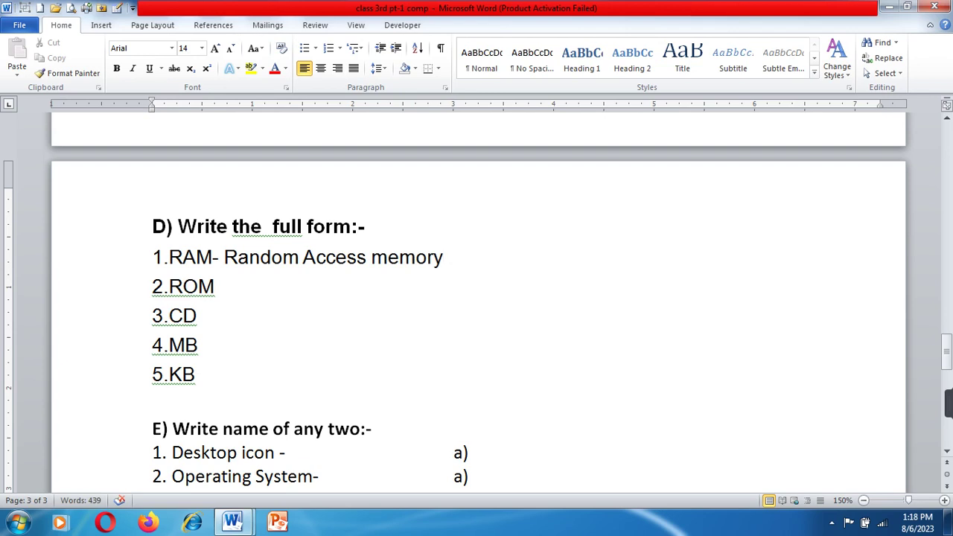
{"action": "left_click_drag", "start_coordinate": [225, 258], "coordinate": [444, 258]}
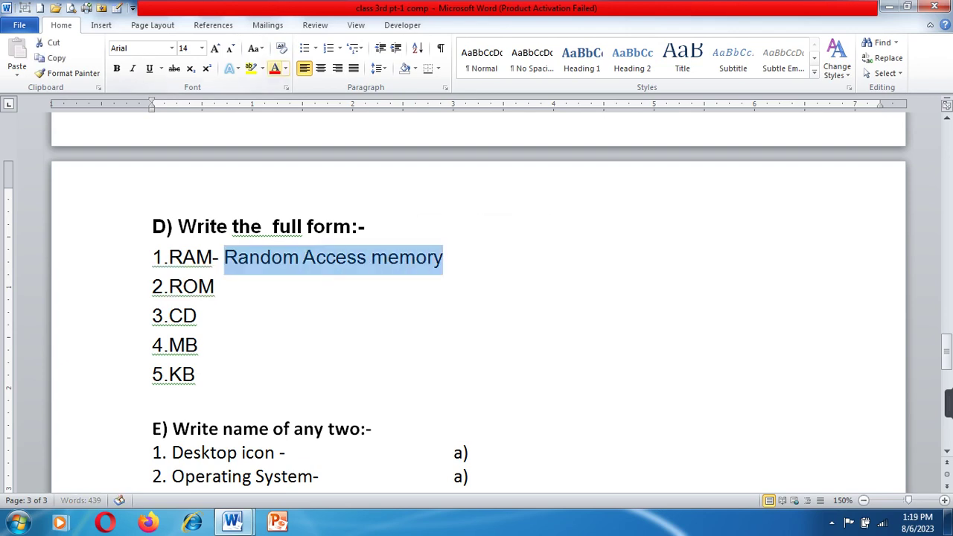
{"action": "left_click", "coordinate": [274, 68]}
{"action": "left_click", "coordinate": [216, 287]}
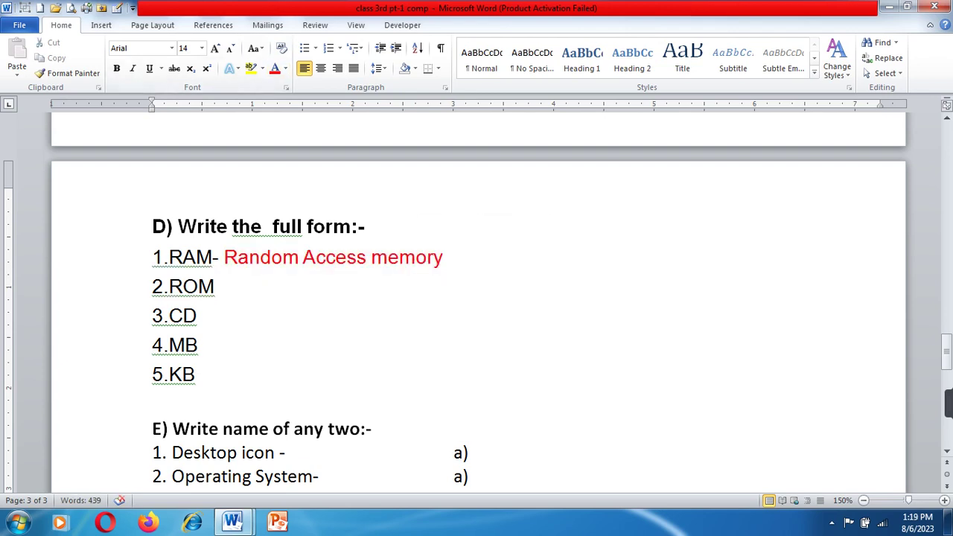
{"action": "type", "text": "-"}
{"action": "type", "text": " Rea"}
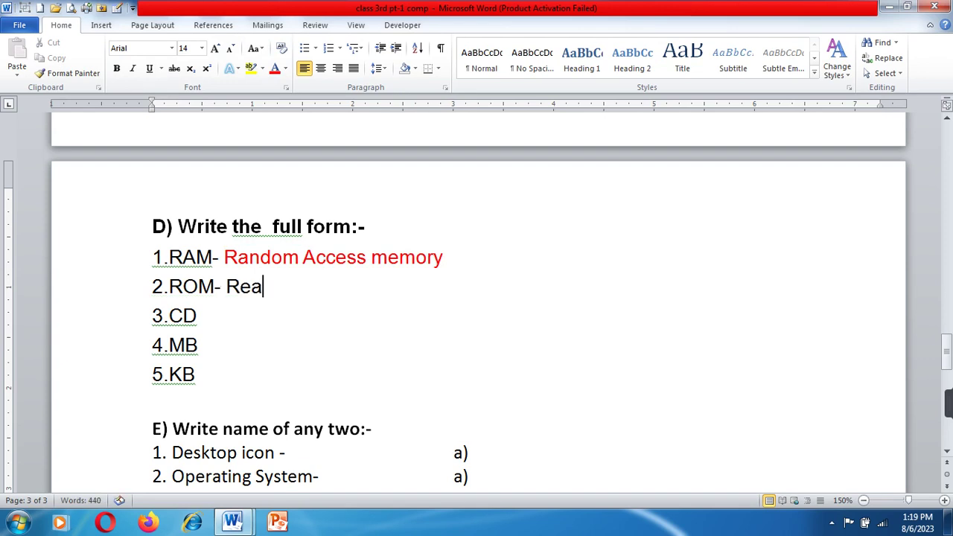
{"action": "type", "text": "d on"}
{"action": "type", "text": "ly memo"}
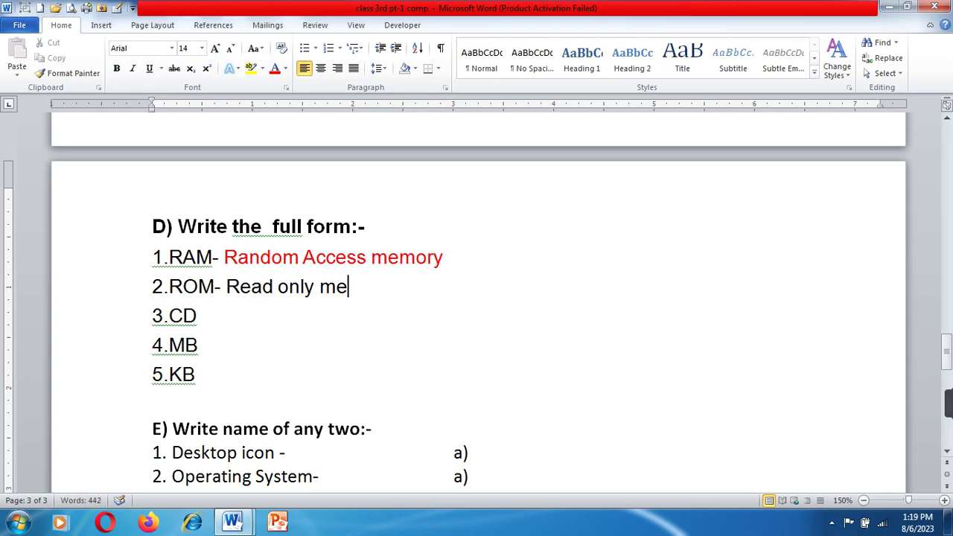
{"action": "type", "text": "ry"}
{"action": "left_click_drag", "start_coordinate": [226, 287], "coordinate": [392, 287]}
{"action": "left_click", "coordinate": [275, 68]}
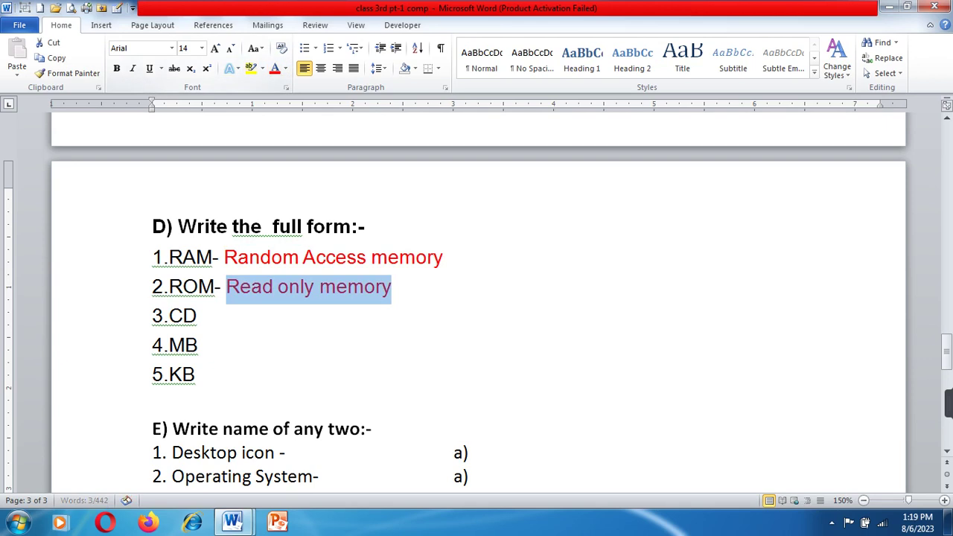
- Type the full forms '-compact Disk', '-mega byte' and '- kilo byte' after CD, MB and KB
{"action": "left_click", "coordinate": [198, 316]}
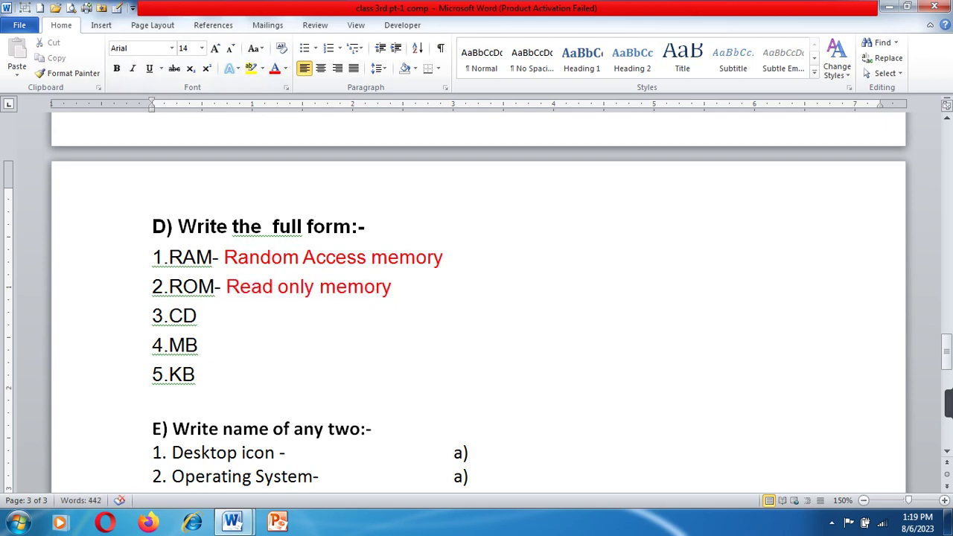
{"action": "type", "text": "-"}
{"action": "type", "text": "comp"}
{"action": "type", "text": "act"}
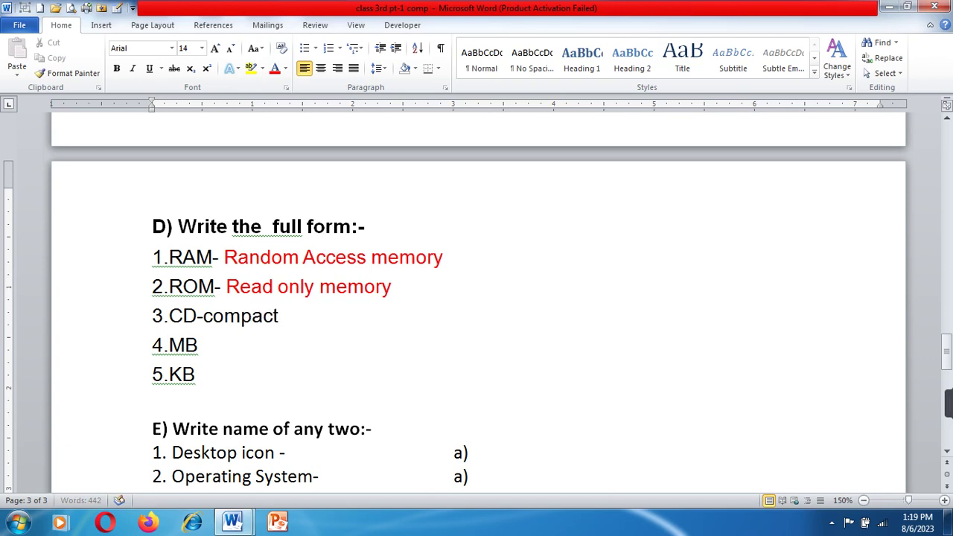
{"action": "type", "text": " Di"}
{"action": "type", "text": "sk"}
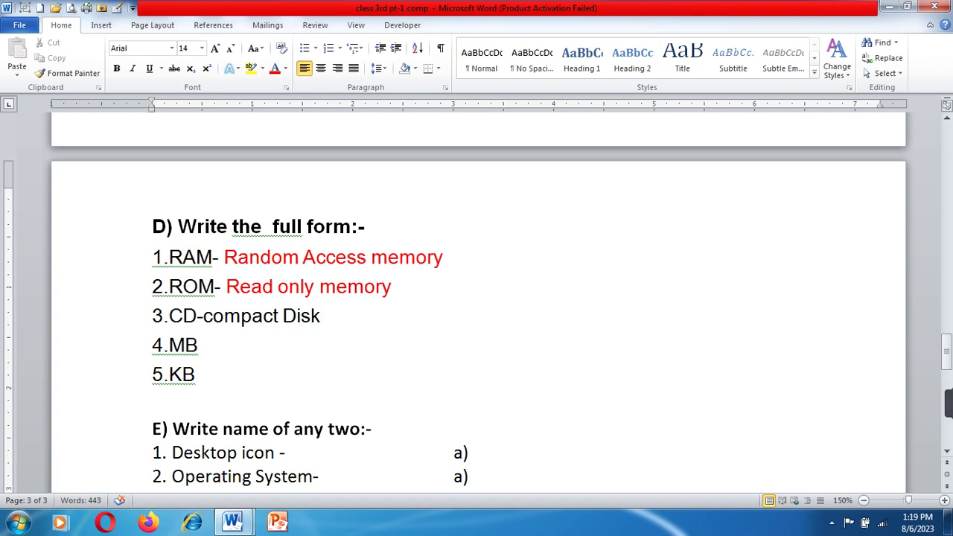
{"action": "type", "text": "-m"}
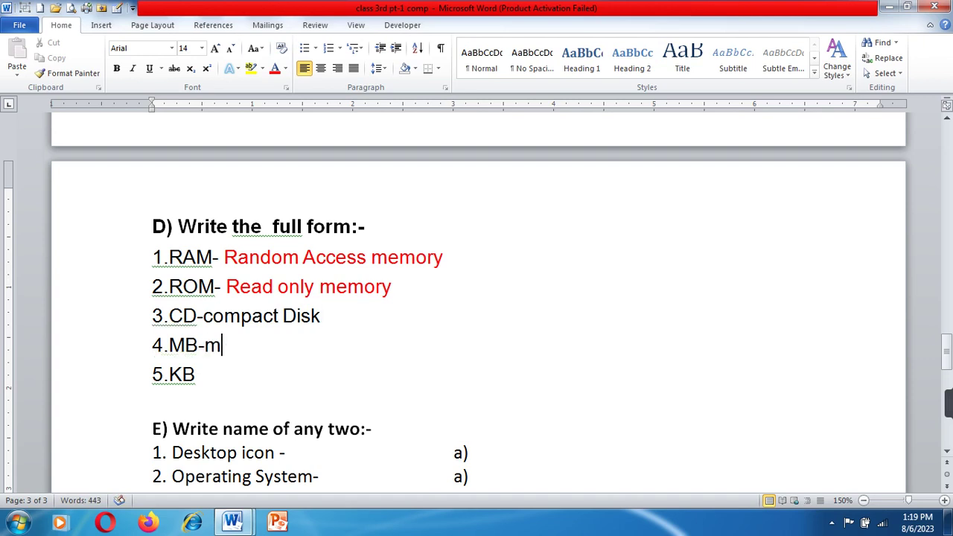
{"action": "type", "text": "ega"}
{"action": "type", "text": " bi"}
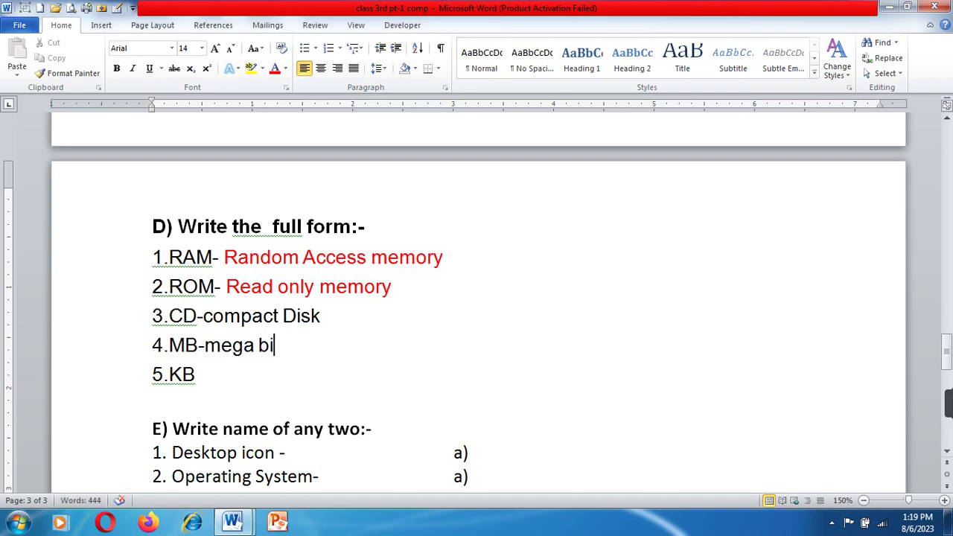
{"action": "key", "text": "BackSpace"}
{"action": "type", "text": "yte"}
{"action": "left_click", "coordinate": [196, 374]}
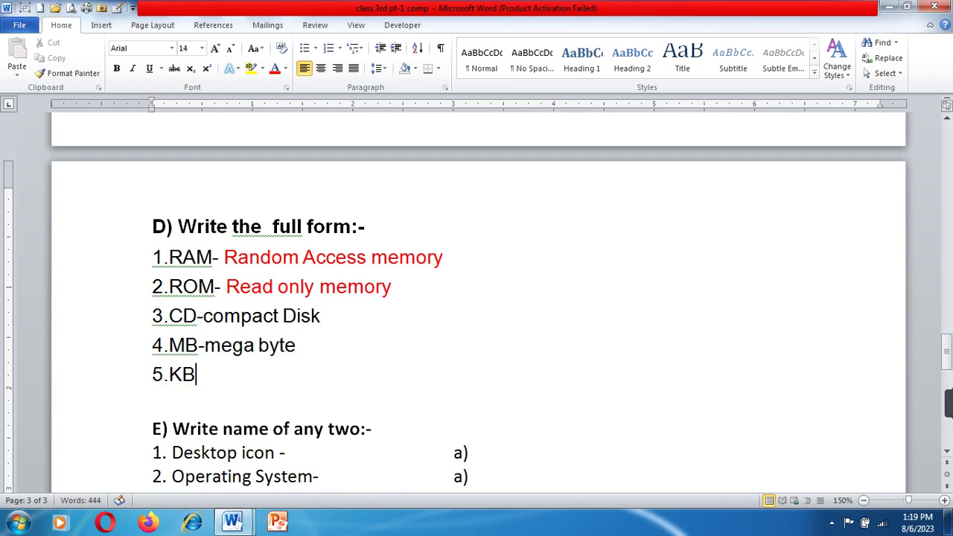
{"action": "type", "text": "- "}
{"action": "type", "text": "ki"}
{"action": "type", "text": "lo by"}
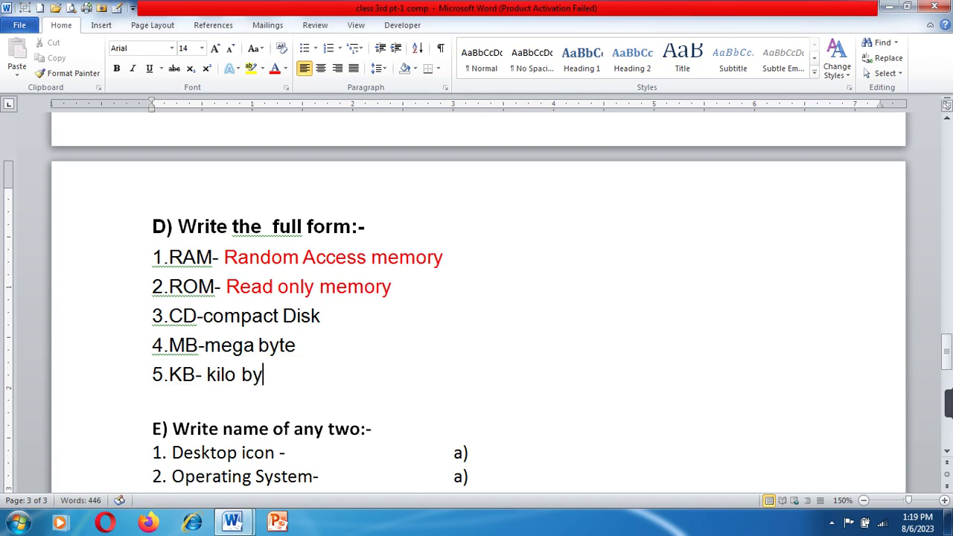
{"action": "type", "text": "te"}
- Colour the compact Disk, mega byte and kilo byte answers red
{"action": "left_click_drag", "start_coordinate": [203, 316], "coordinate": [320, 316]}
{"action": "left_click", "coordinate": [274, 67]}
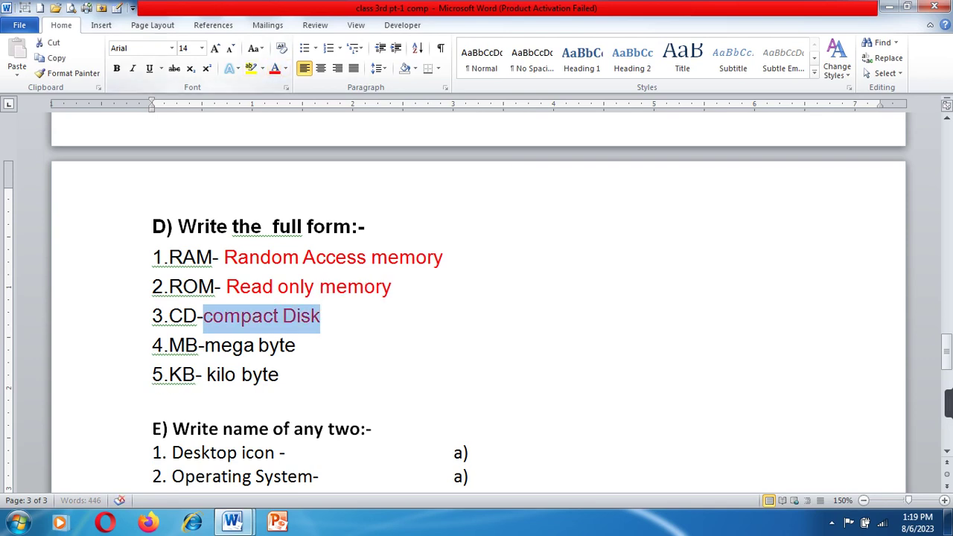
{"action": "left_click_drag", "start_coordinate": [204, 345], "coordinate": [305, 345]}
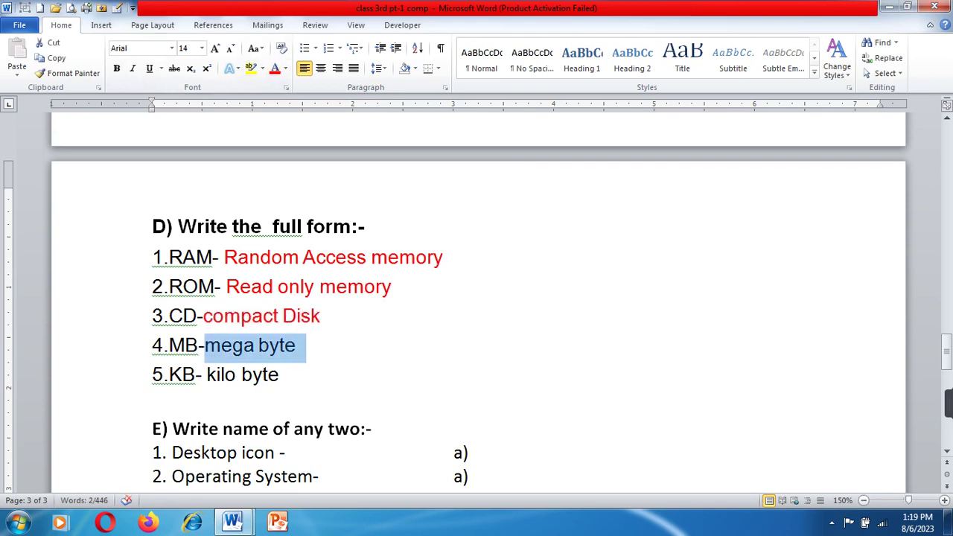
{"action": "left_click", "coordinate": [274, 68]}
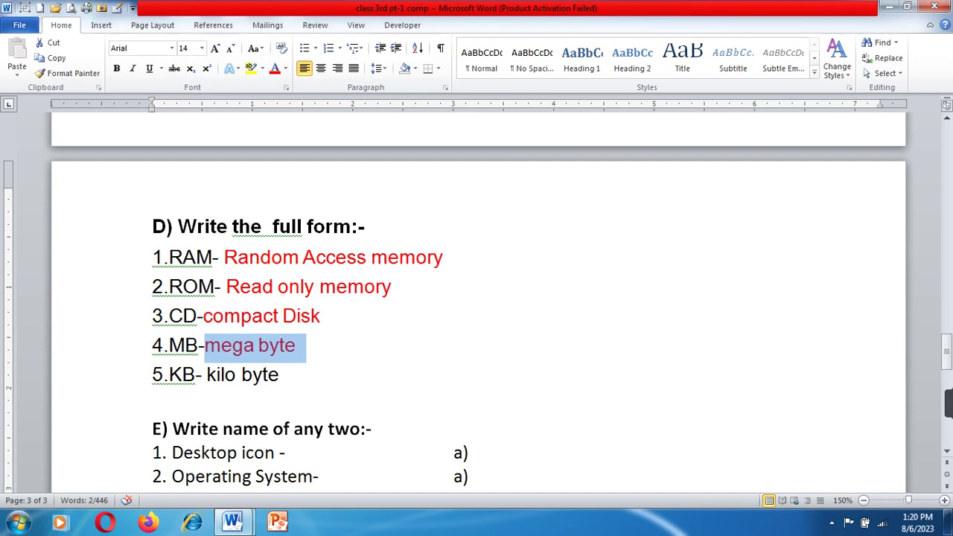
{"action": "left_click_drag", "start_coordinate": [206, 374], "coordinate": [278, 375]}
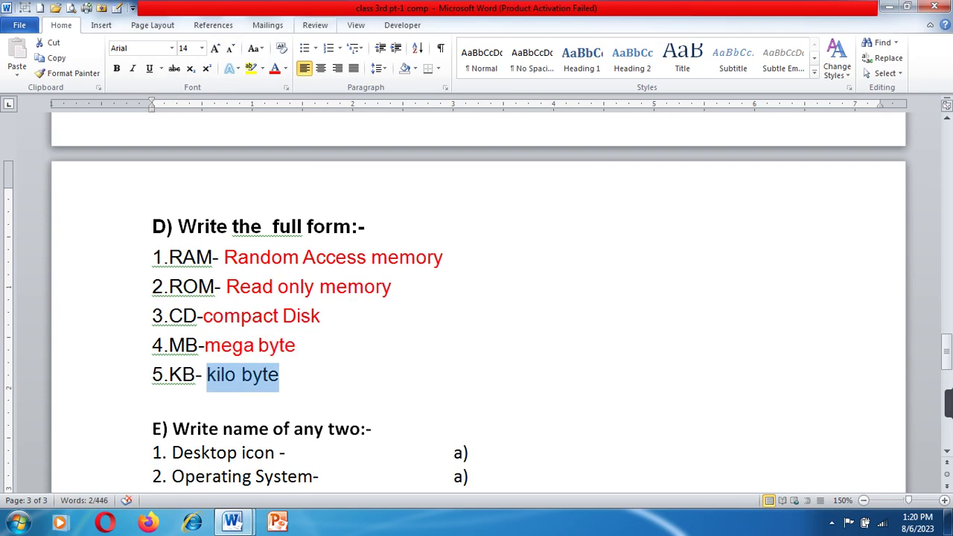
{"action": "left_click", "coordinate": [273, 67]}
{"action": "scroll", "coordinate": [477, 298], "scroll_direction": "down", "scroll_amount": 4}
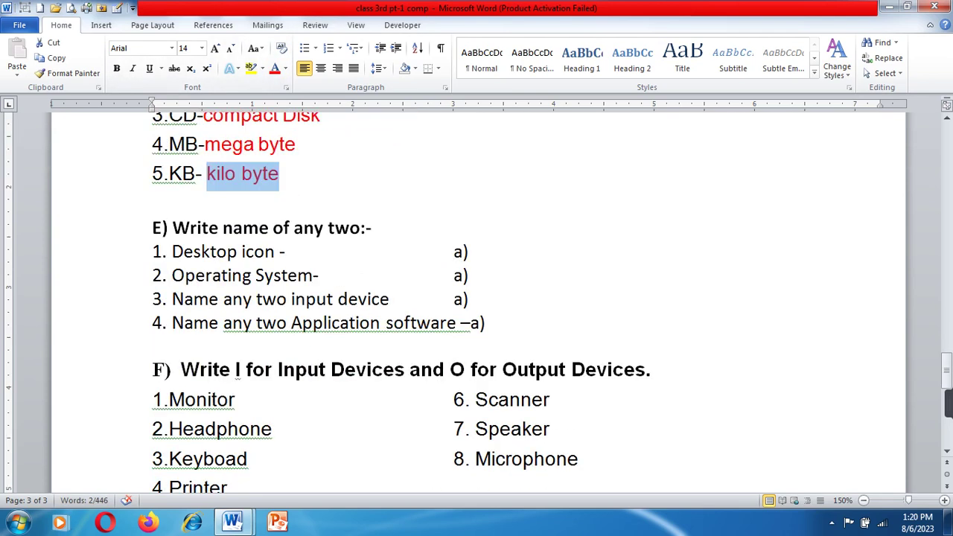
{"action": "left_click", "coordinate": [469, 252]}
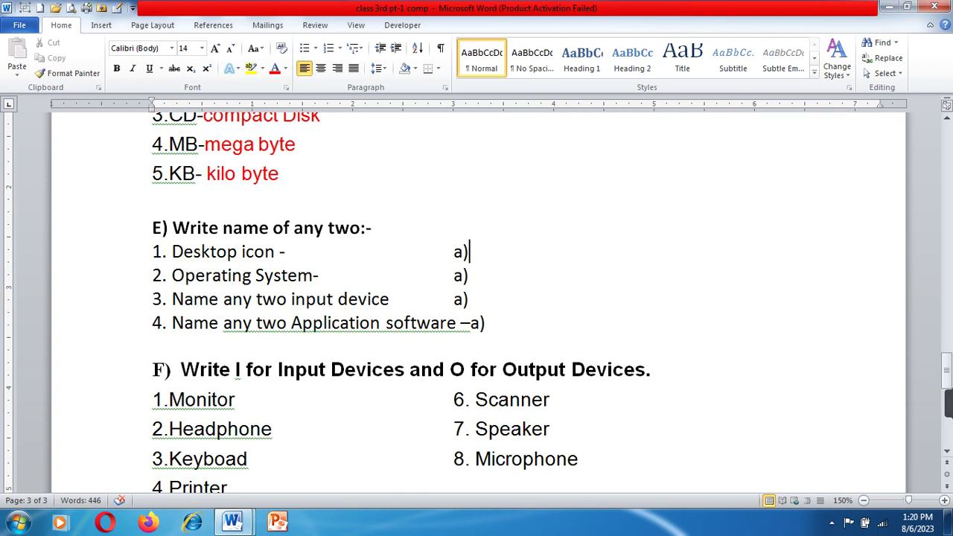
- Answer the desktop icon question with 'Recycle bin, Document', correcting the misspelt 'ricyle'
{"action": "type", "text": "r"}
{"action": "type", "text": "icy"}
{"action": "type", "text": "le bin,"}
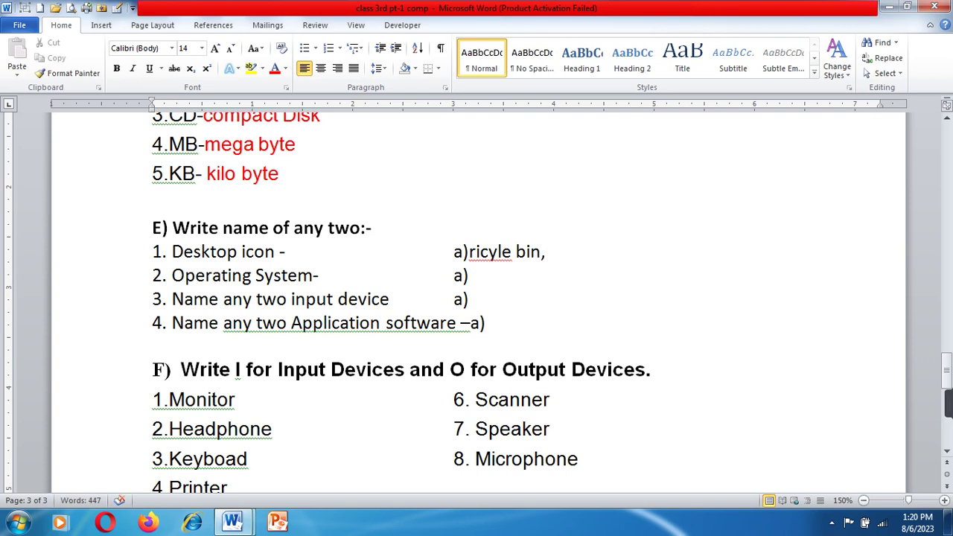
{"action": "type", "text": "Docum"}
{"action": "type", "text": "ent"}
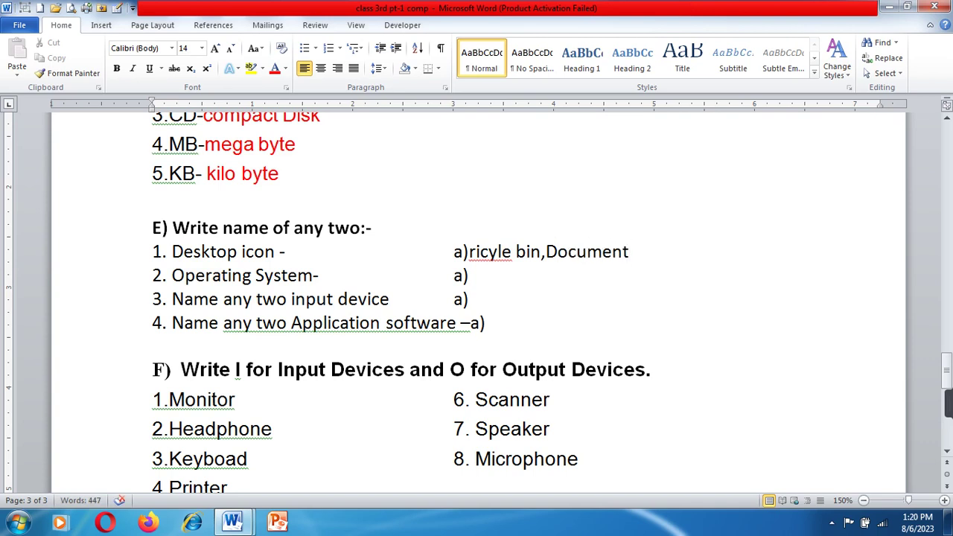
{"action": "left_click", "coordinate": [546, 252]}
{"action": "left_click", "coordinate": [479, 252]}
{"action": "key", "text": "BackSpace"}
{"action": "type", "text": "e"}
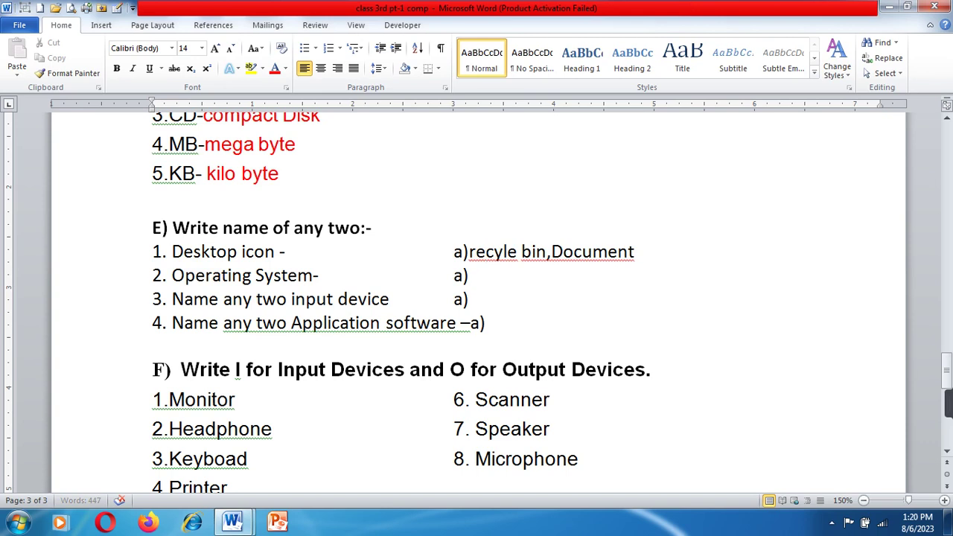
{"action": "key", "text": "Left"}
{"action": "key", "text": "BackSpace"}
{"action": "type", "text": "R"}
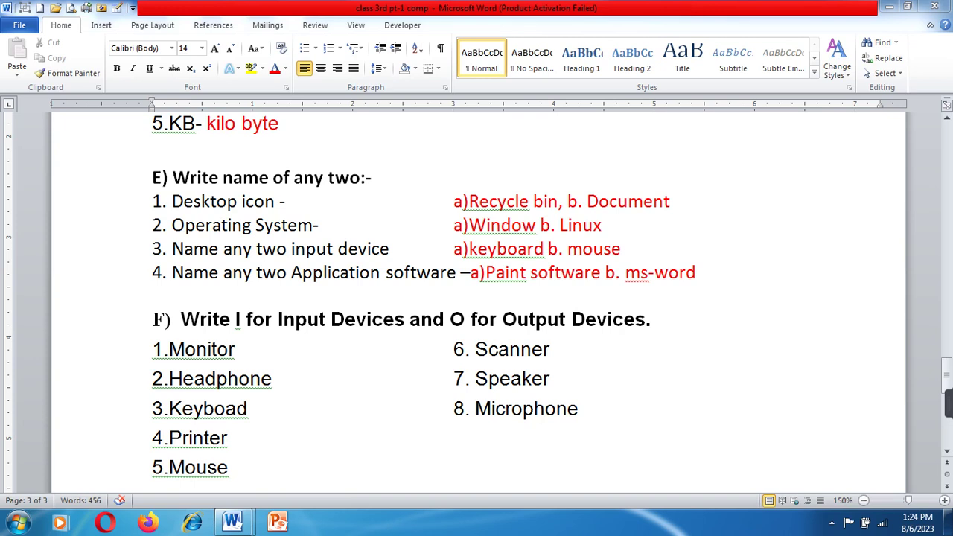
{"action": "scroll", "coordinate": [477, 298], "scroll_direction": "down", "scroll_amount": 3}
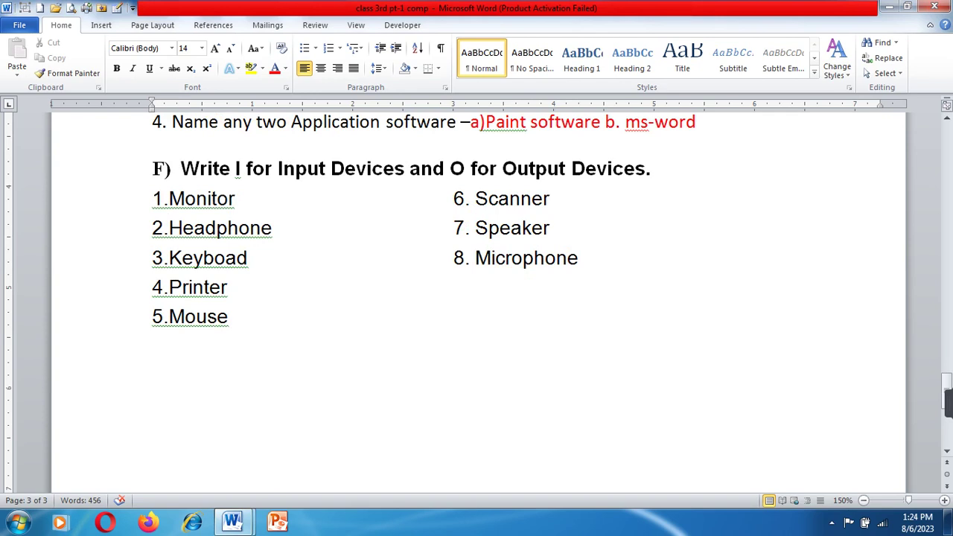
- Label Monitor O, Headphone O, Keyboard I, Printer O and Mouse I
{"action": "left_click", "coordinate": [253, 199]}
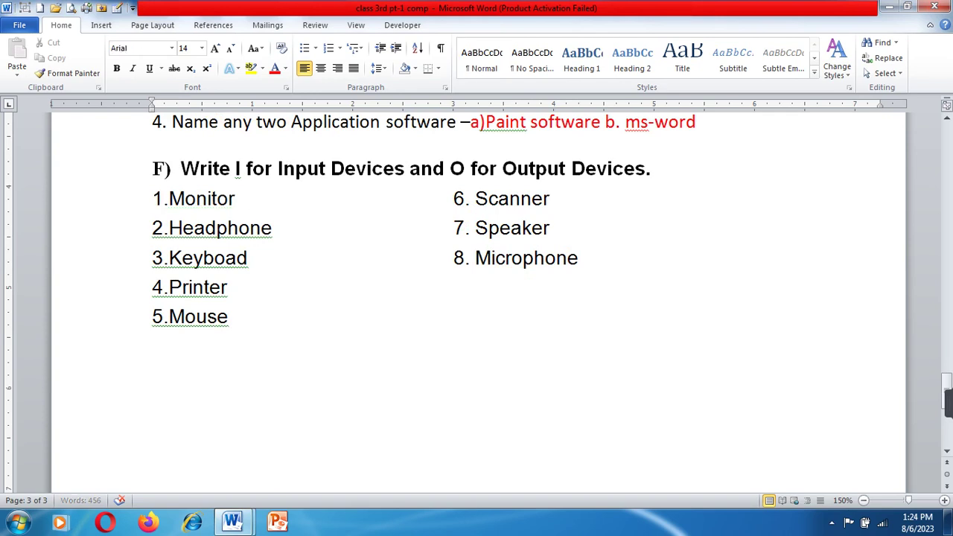
{"action": "type", "text": "    o"}
{"action": "left_click", "coordinate": [273, 228]}
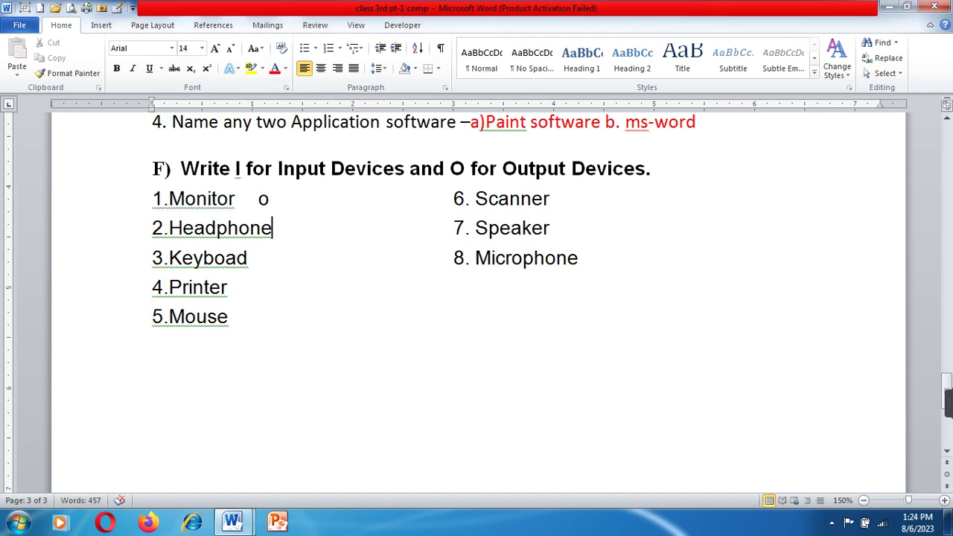
{"action": "type", "text": "o"}
{"action": "key", "text": "BackSpace"}
{"action": "type", "text": "-"}
{"action": "type", "text": " o"}
{"action": "left_click", "coordinate": [253, 257]}
{"action": "type", "text": "- I"}
{"action": "left_click", "coordinate": [228, 287]}
{"action": "type", "text": "-"}
{"action": "type", "text": "O"}
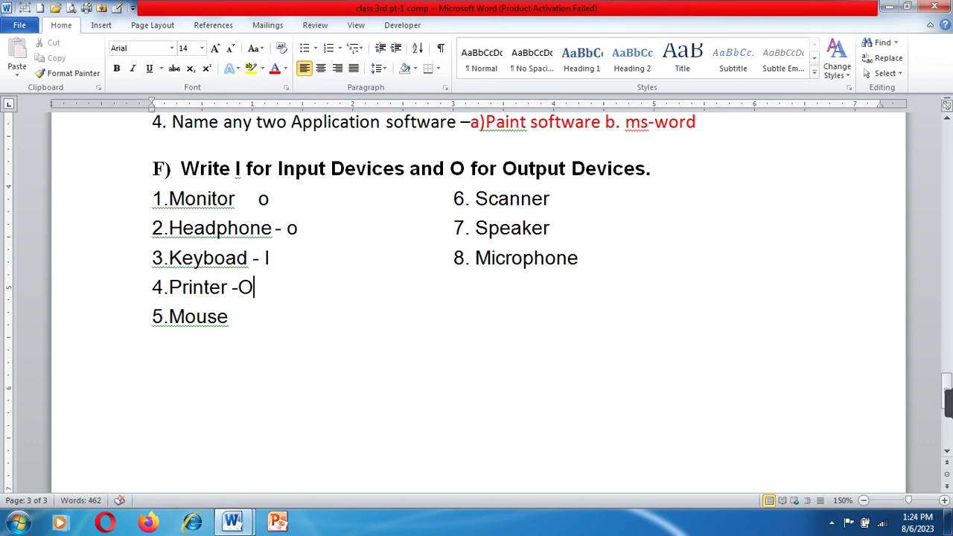
{"action": "left_click", "coordinate": [229, 317]}
{"action": "type", "text": "-"}
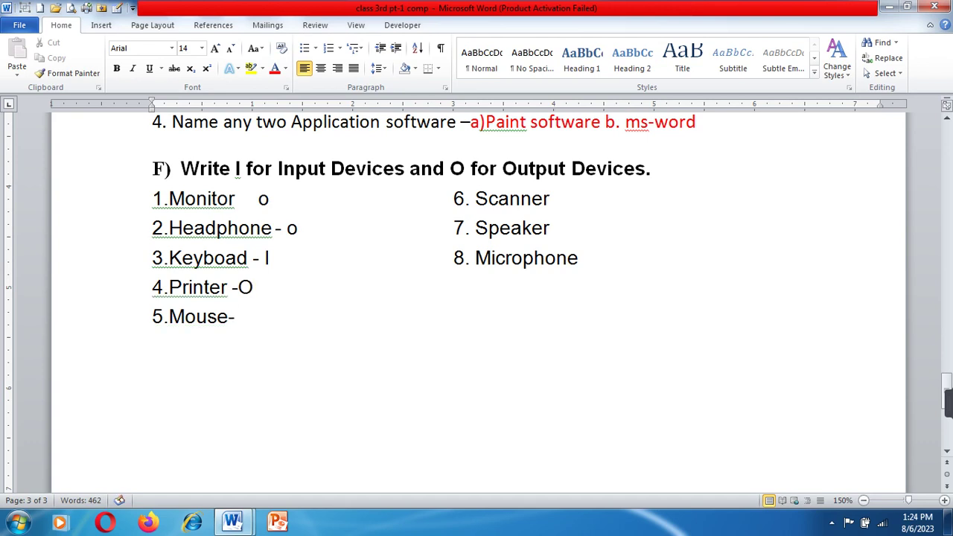
{"action": "type", "text": " I"}
- Label Scanner I (correcting O), Speaker O and Microphone I
{"action": "left_click", "coordinate": [550, 198]}
{"action": "type", "text": "-O"}
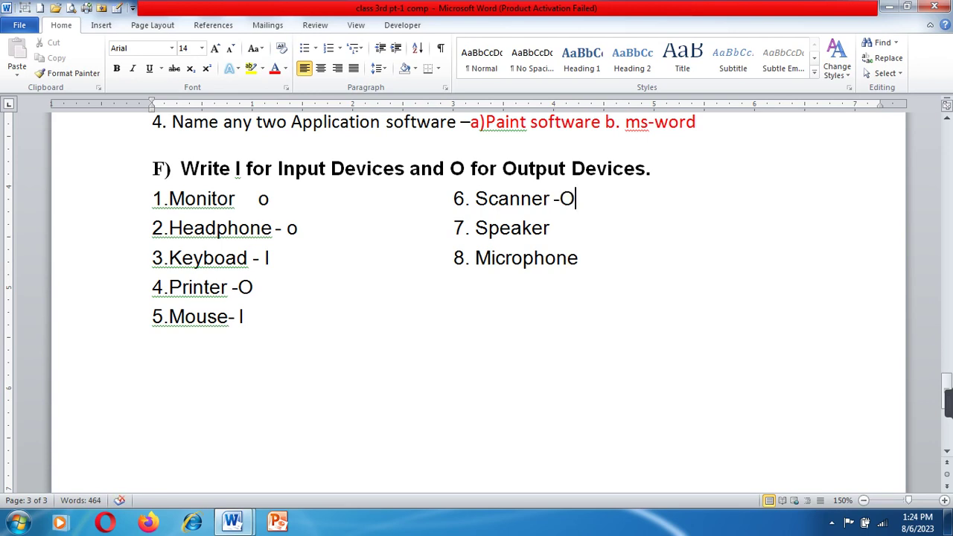
{"action": "key", "text": "BackSpace"}
{"action": "type", "text": "I"}
{"action": "left_click", "coordinate": [550, 228]}
{"action": "type", "text": "-"}
{"action": "type", "text": "O"}
{"action": "left_click", "coordinate": [579, 257]}
{"action": "type", "text": "-"}
{"action": "type", "text": "I"}
- Scroll up through the answered sections to the 'Class 3 Evs' title on page 1
{"action": "scroll", "coordinate": [476, 298], "scroll_direction": "down", "scroll_amount": 8}
{"action": "scroll", "coordinate": [476, 298], "scroll_direction": "up", "scroll_amount": 6}
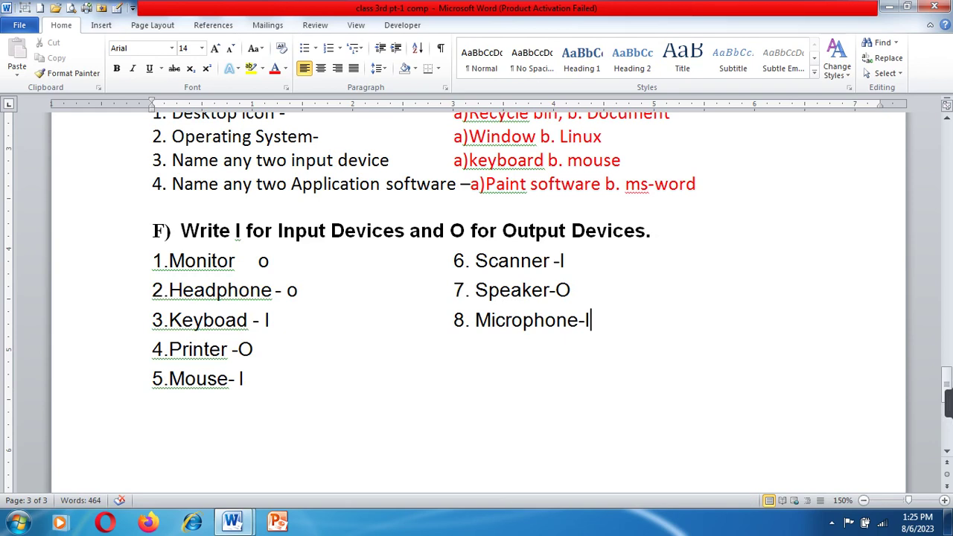
{"action": "scroll", "coordinate": [476, 298], "scroll_direction": "up", "scroll_amount": 3}
{"action": "scroll", "coordinate": [476, 298], "scroll_direction": "up", "scroll_amount": 7}
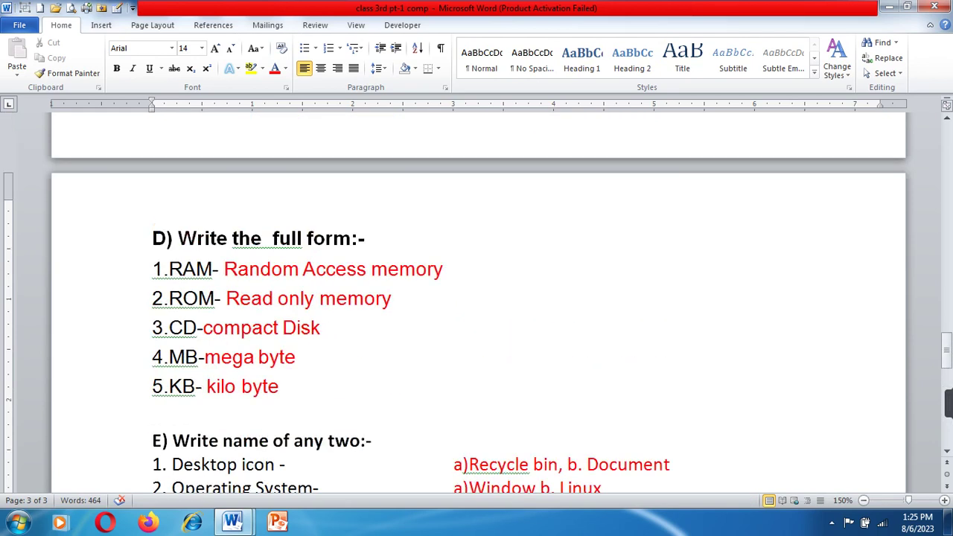
{"action": "scroll", "coordinate": [167, 114], "scroll_direction": "up", "scroll_amount": 4}
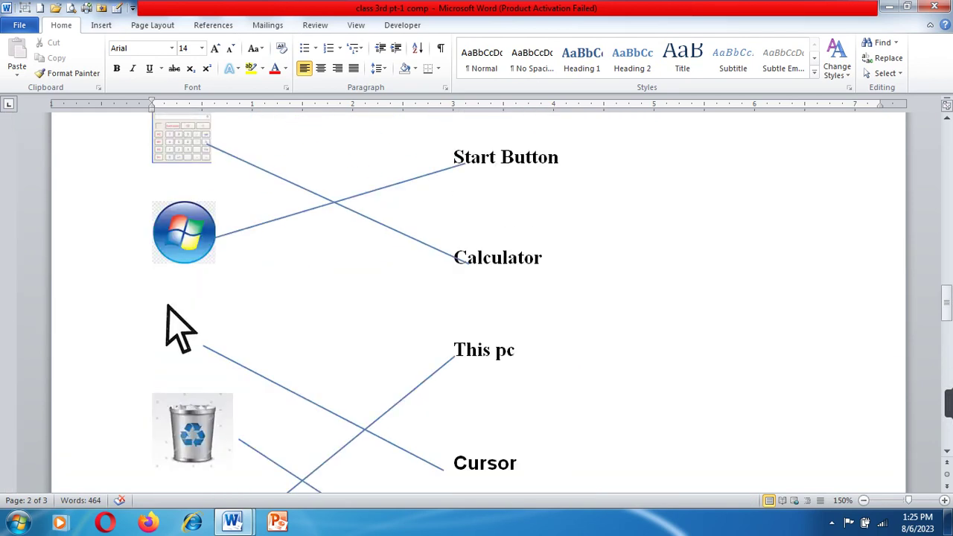
{"action": "scroll", "coordinate": [167, 357], "scroll_direction": "up", "scroll_amount": 3}
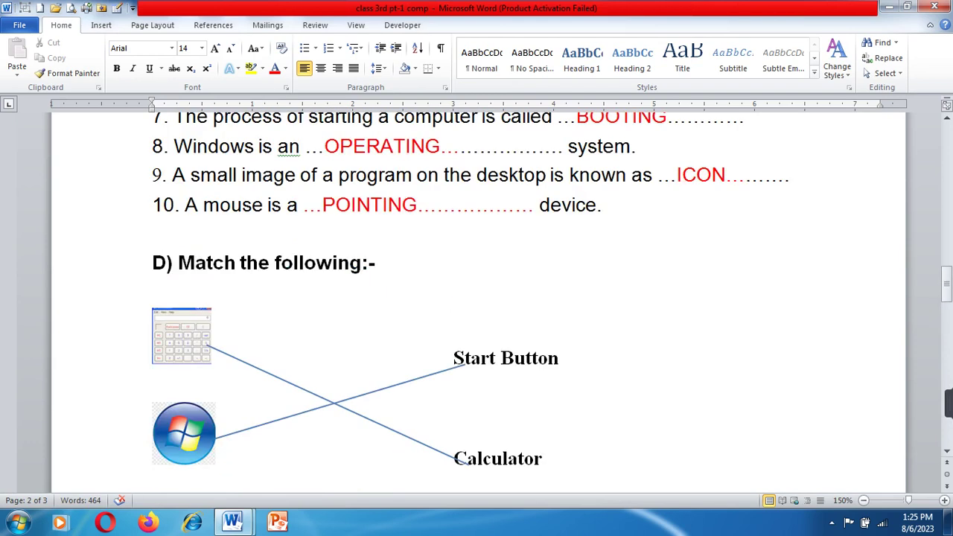
{"action": "scroll", "coordinate": [476, 298], "scroll_direction": "up", "scroll_amount": 4}
{"action": "scroll", "coordinate": [477, 297], "scroll_direction": "up", "scroll_amount": 10}
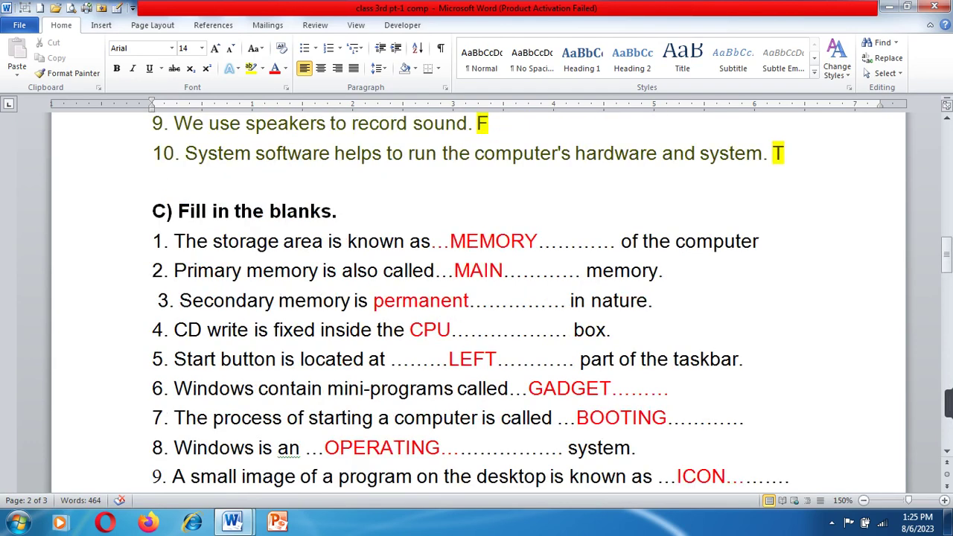
{"action": "scroll", "coordinate": [476, 298], "scroll_direction": "up", "scroll_amount": 3}
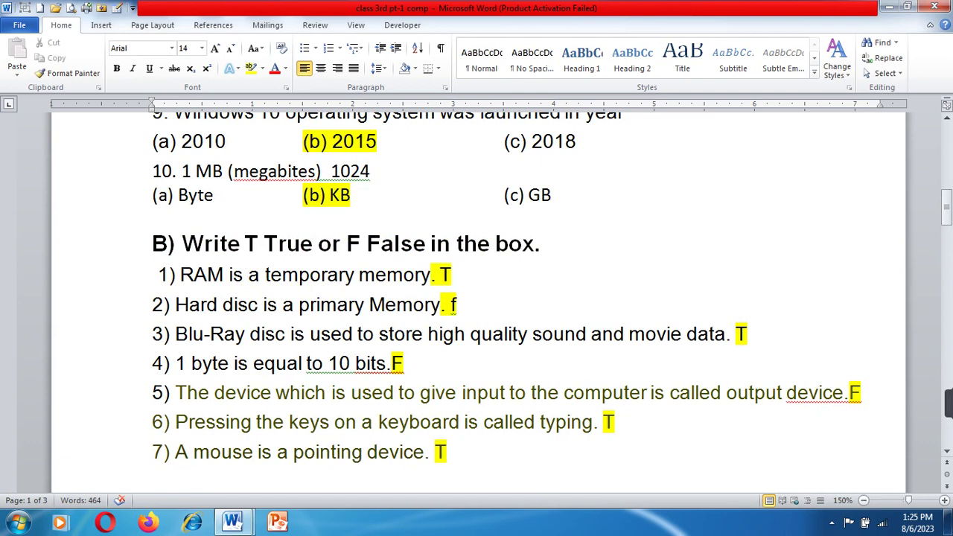
{"action": "scroll", "coordinate": [477, 298], "scroll_direction": "up", "scroll_amount": 9}
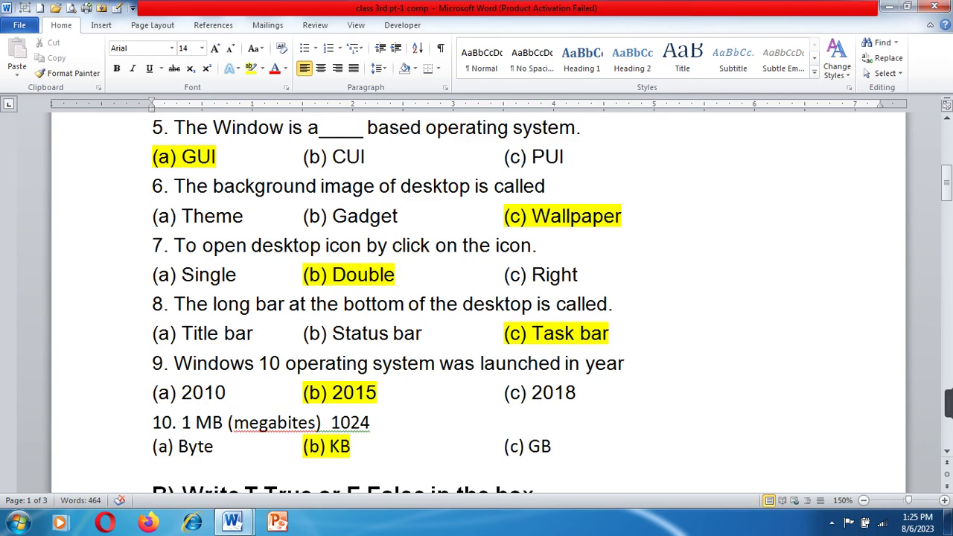
{"action": "scroll", "coordinate": [477, 298], "scroll_direction": "up", "scroll_amount": 3}
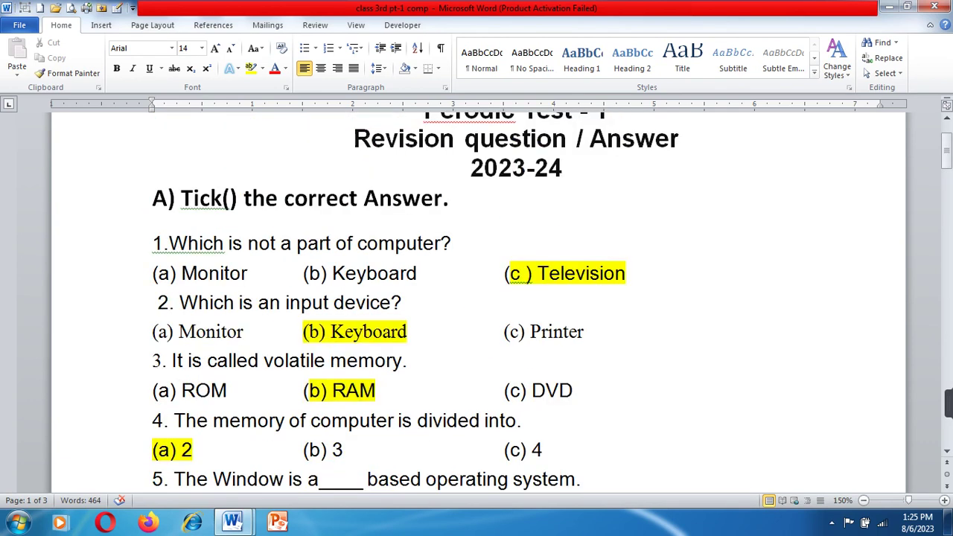
{"action": "scroll", "coordinate": [476, 298], "scroll_direction": "up", "scroll_amount": 2}
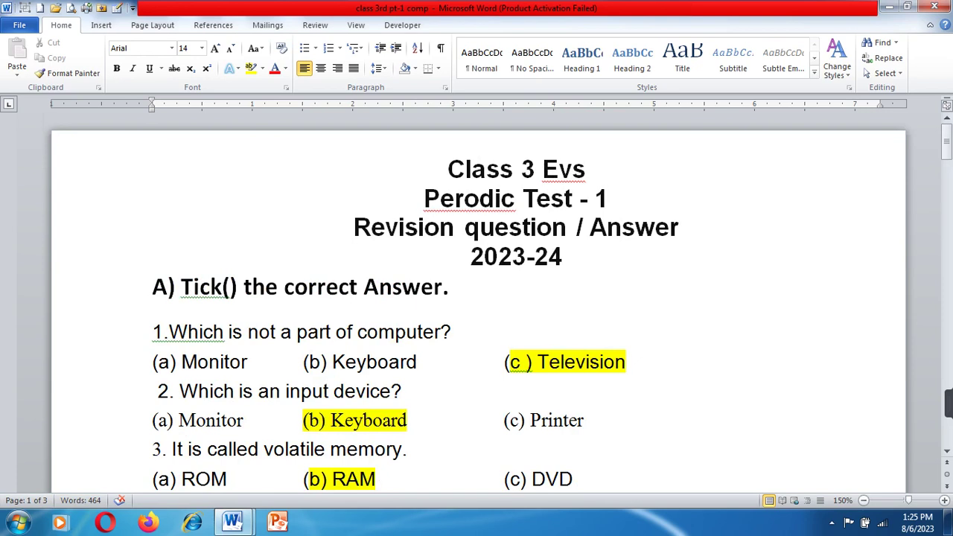
- Replace 'Evs' in the title with 'computer', fixing the '[uter' typo
{"action": "left_click", "coordinate": [586, 170]}
{"action": "key", "text": "BackSpace"}
{"action": "key", "text": "BackSpace"}
{"action": "key", "text": "BackSpace"}
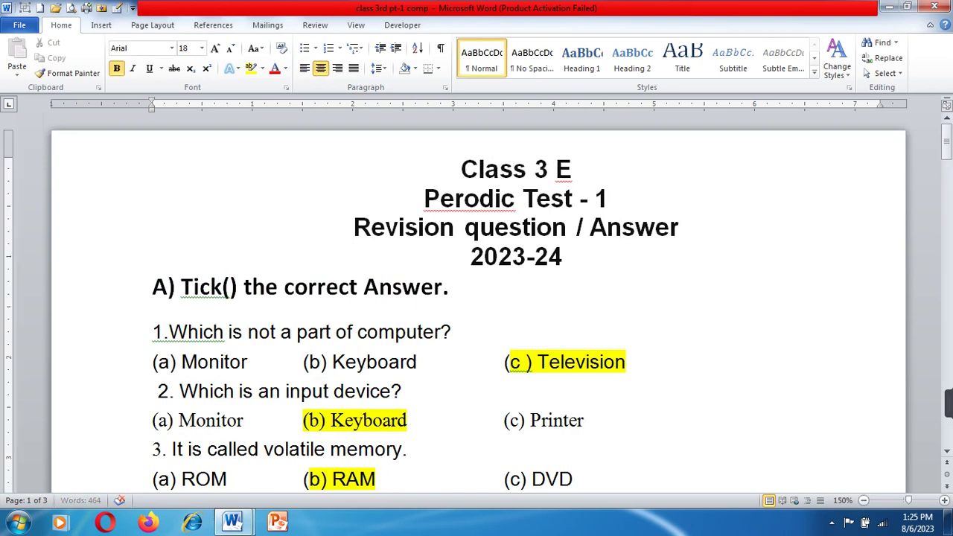
{"action": "type", "text": "co"}
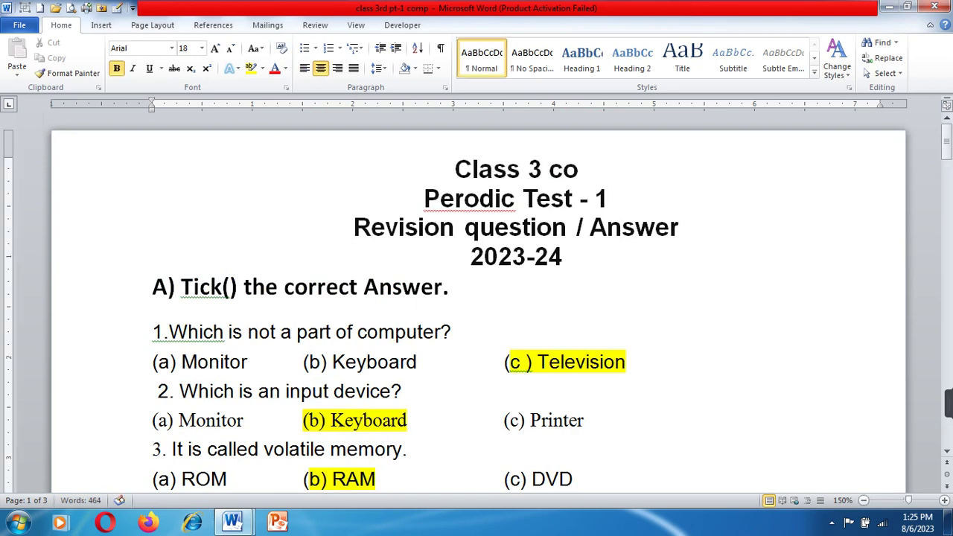
{"action": "type", "text": "m[uter"}
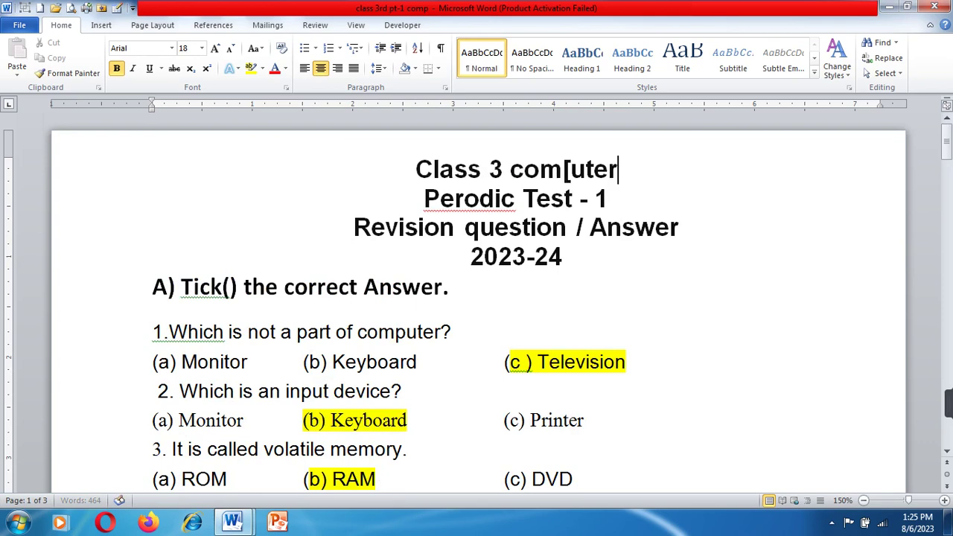
{"action": "key", "text": "BackSpace"}
{"action": "key", "text": "BackSpace"}
{"action": "key", "text": "BackSpace"}
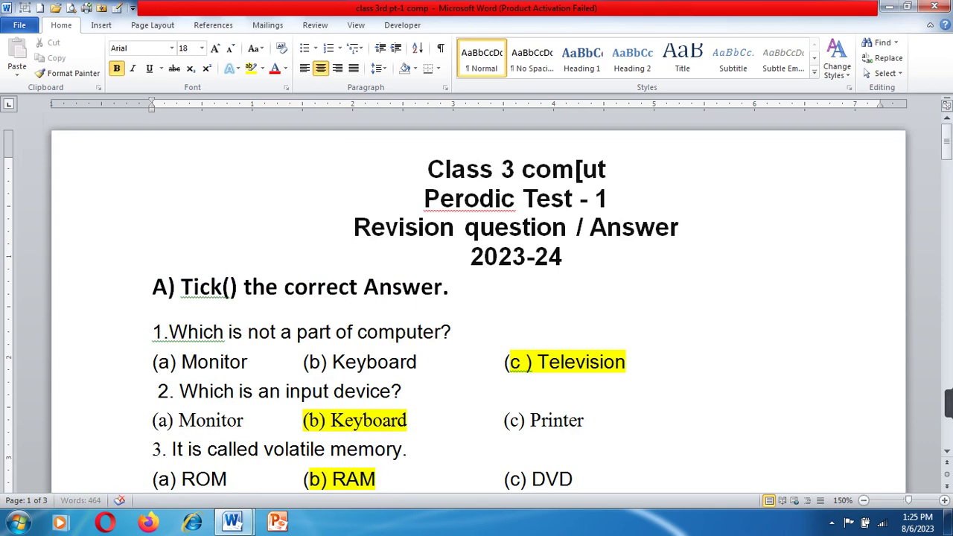
{"action": "type", "text": "puter"}
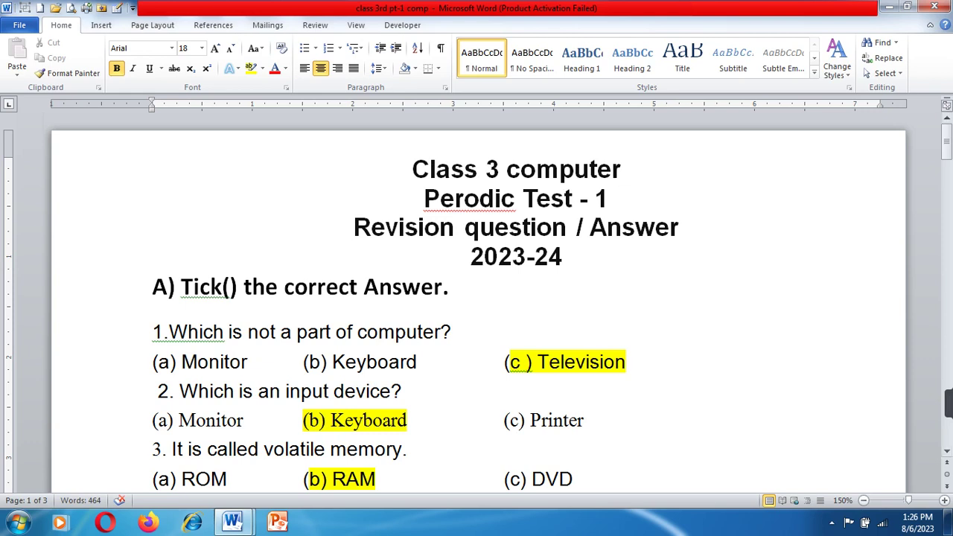
{"action": "left_click", "coordinate": [450, 287]}
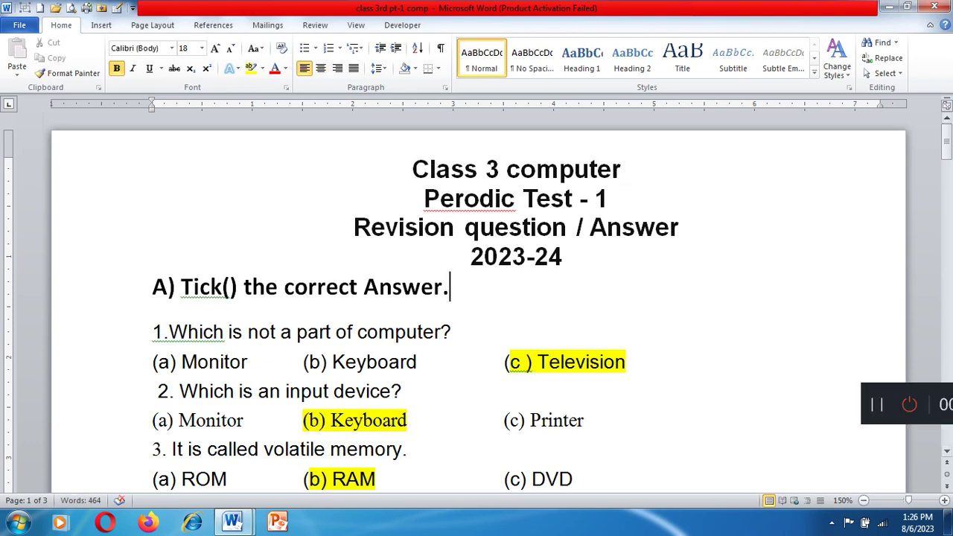